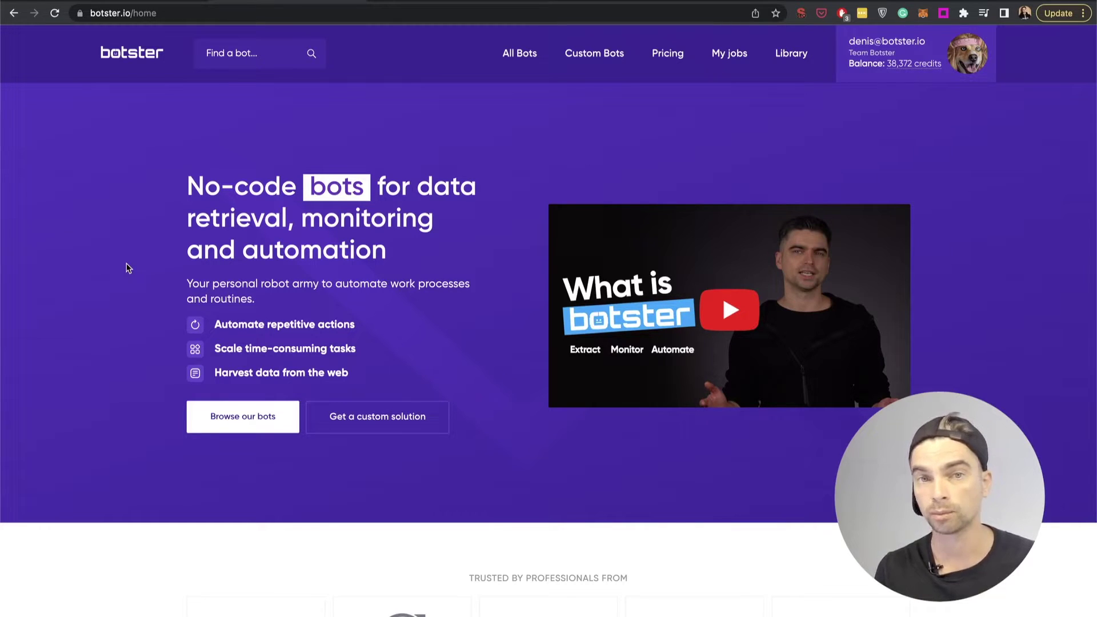
Bring up the LinkedIn Company Jobs Scraper page and review the bot's description, extracted details and troubleshooting notes.
click(450, 2)
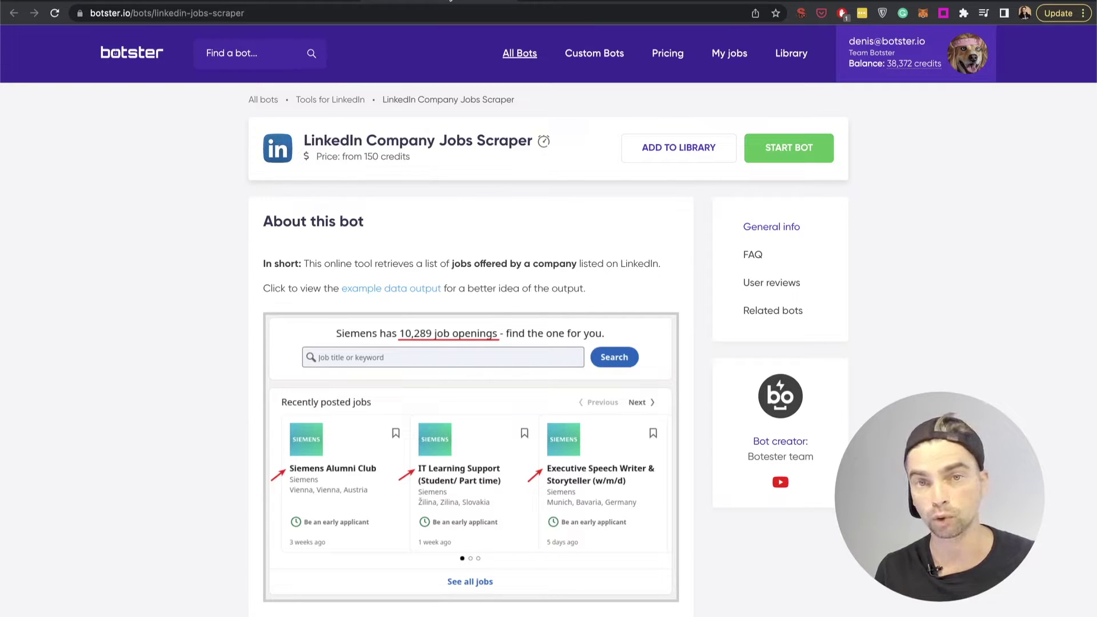
click(537, 2)
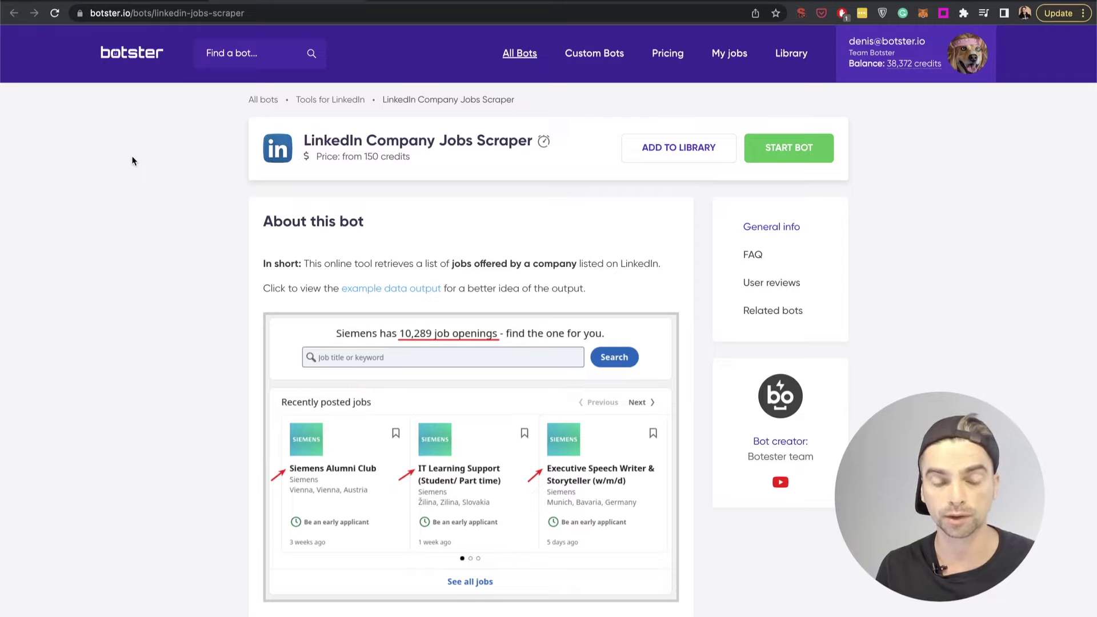
click(247, 53)
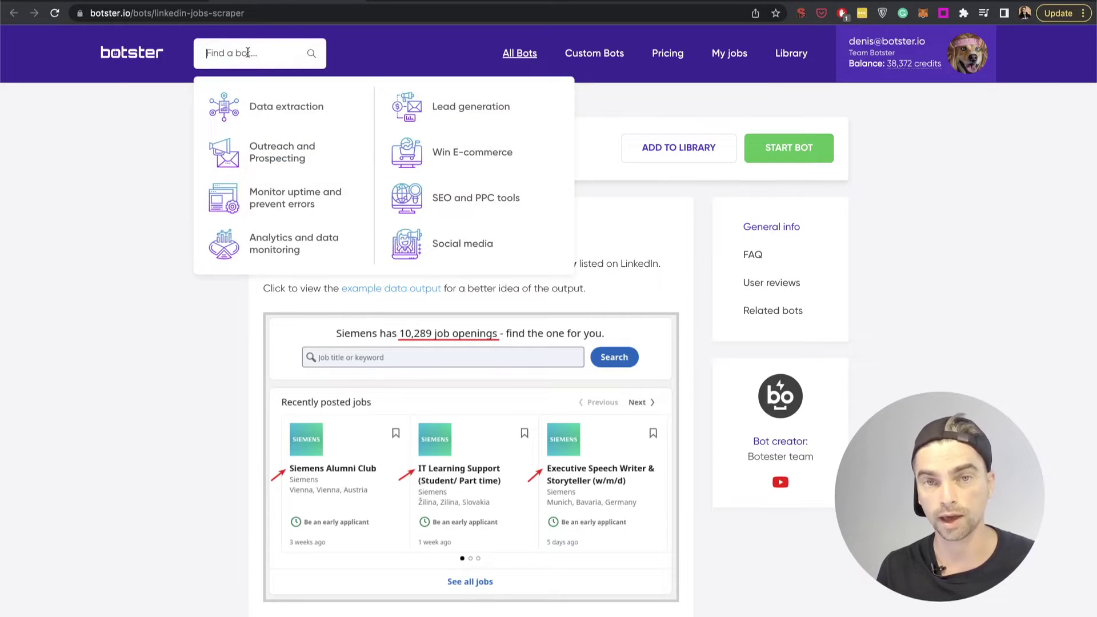
click(162, 155)
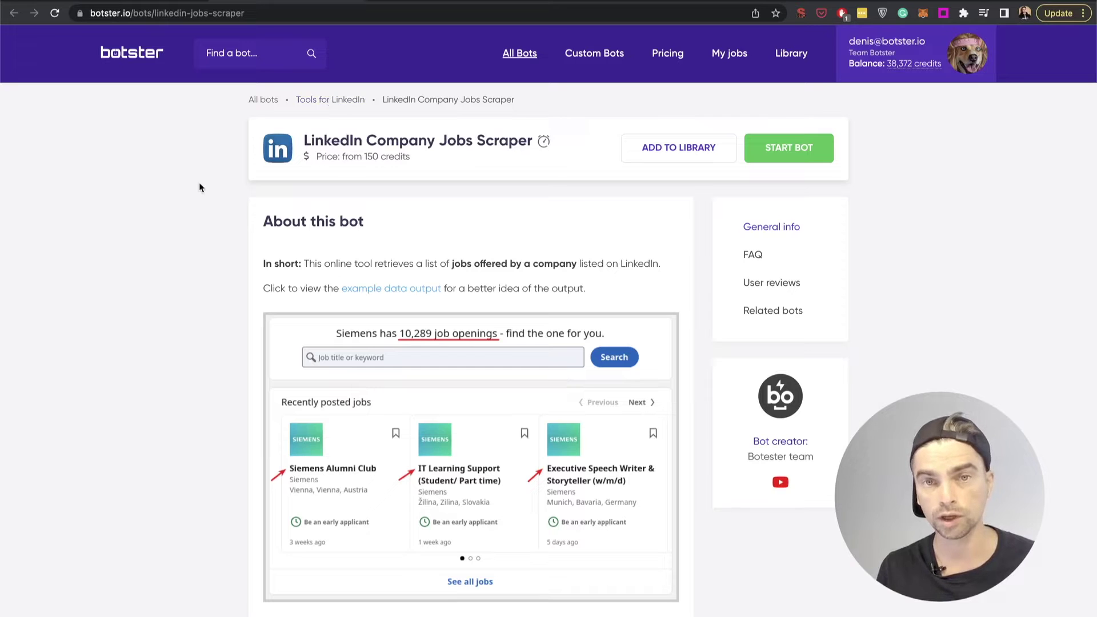
scroll(199, 187, down, 10)
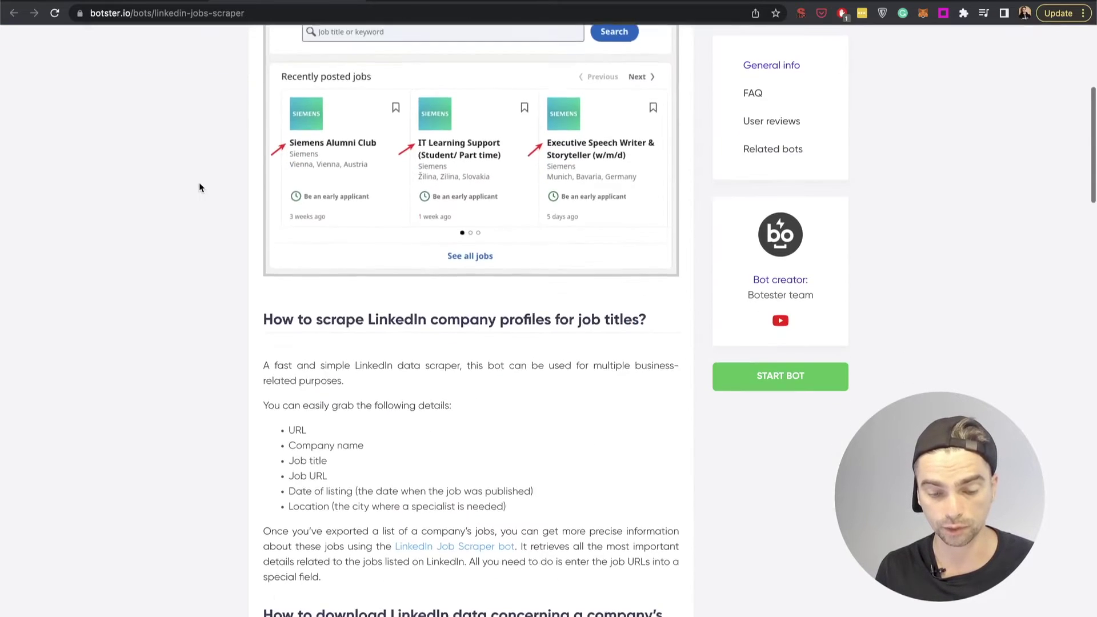
scroll(199, 187, down, 4)
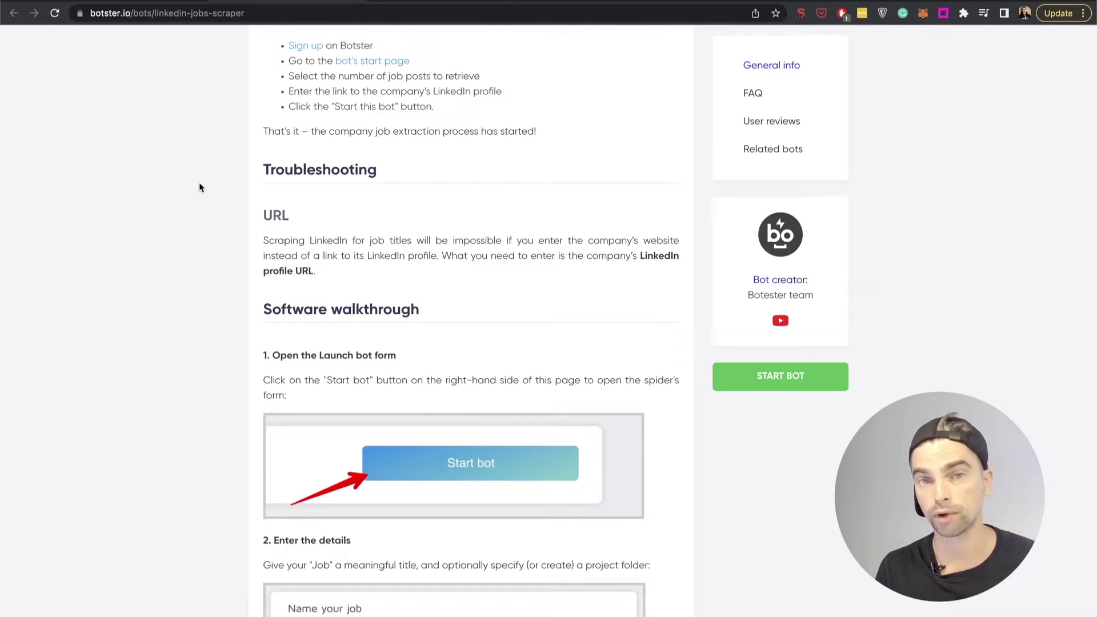
scroll(199, 188, up, 15)
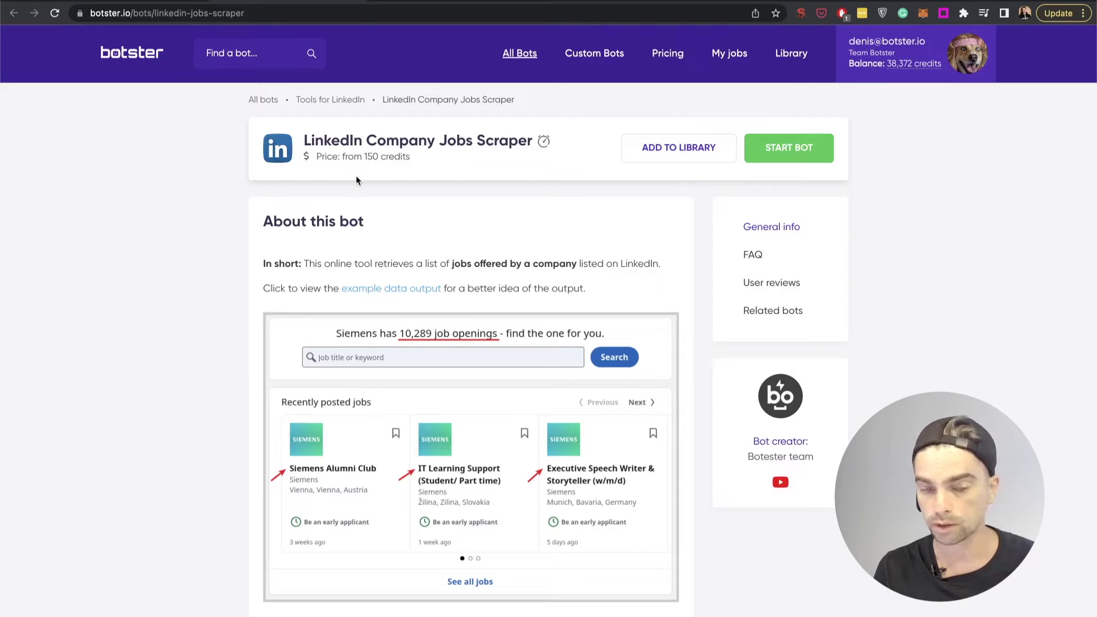
Open the start form of the LinkedIn Company Jobs Scraper and name the job "Tesla job scrape".
click(797, 150)
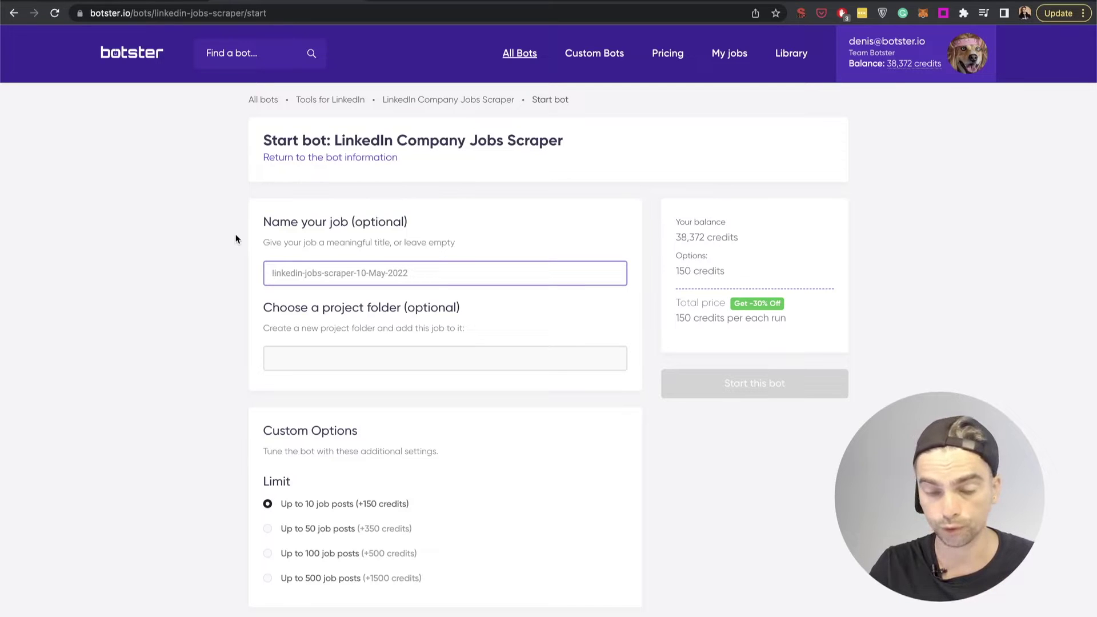
text(Tesla )
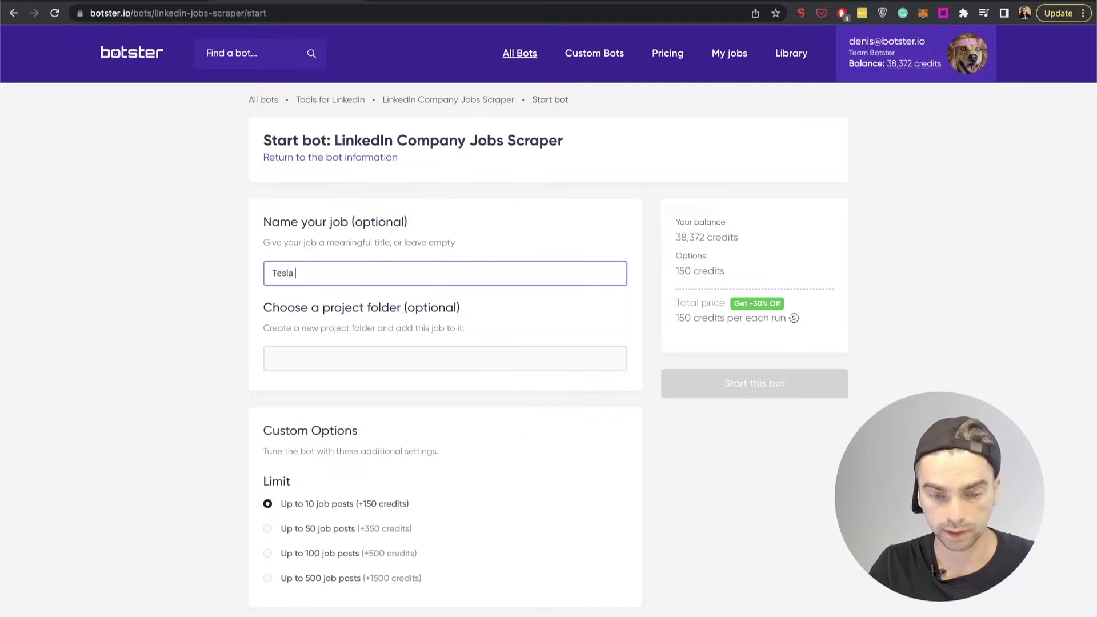
text(job scrape)
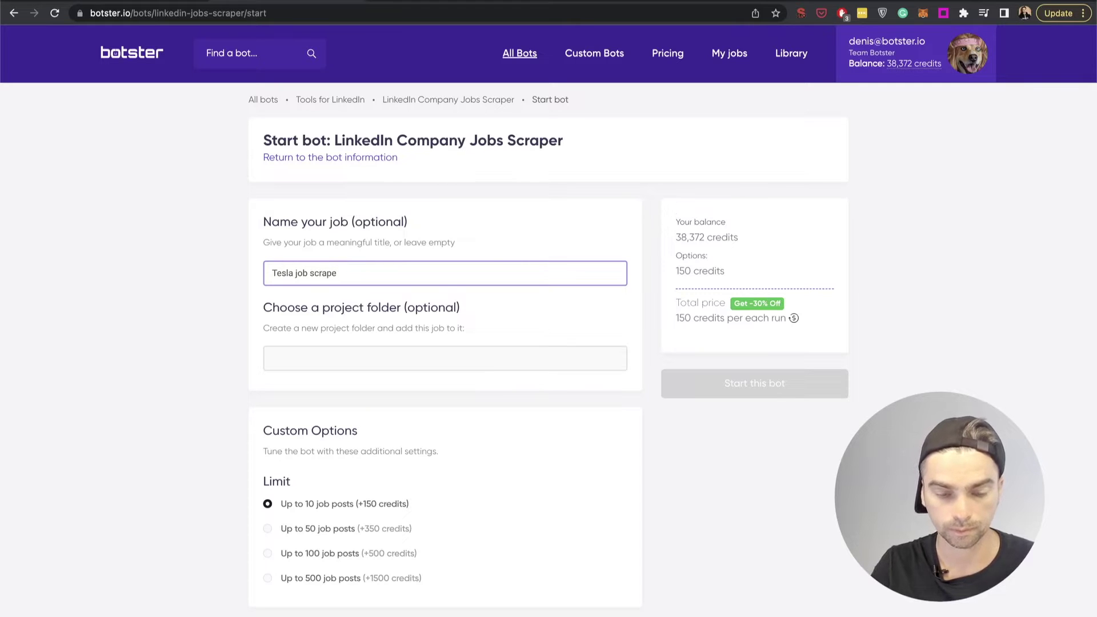
scroll(172, 312, down, 4)
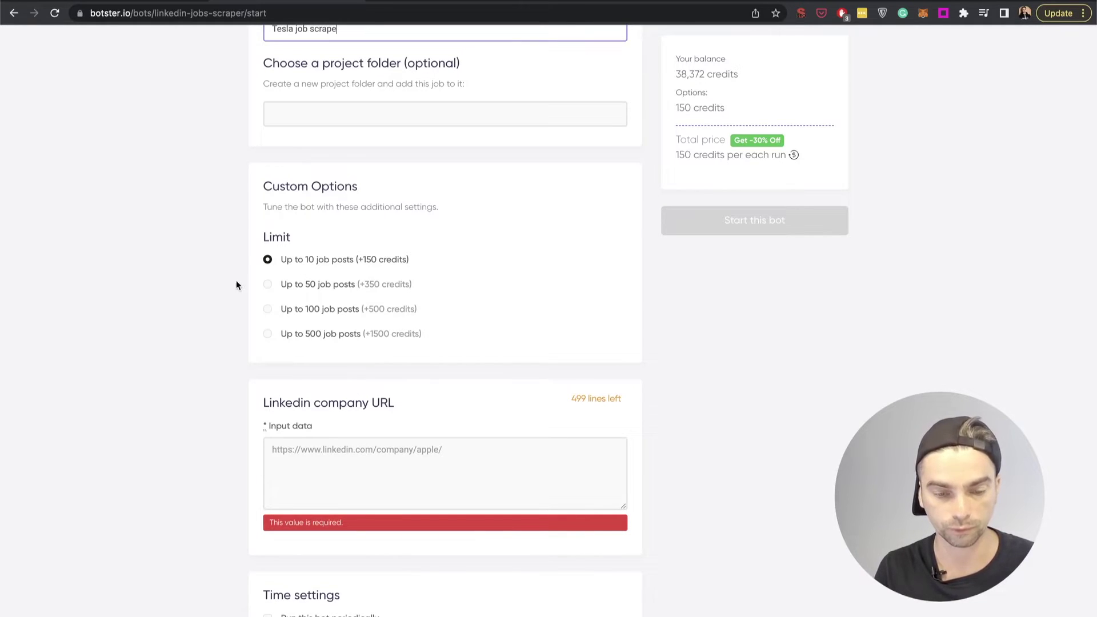
scroll(234, 280, down, 1)
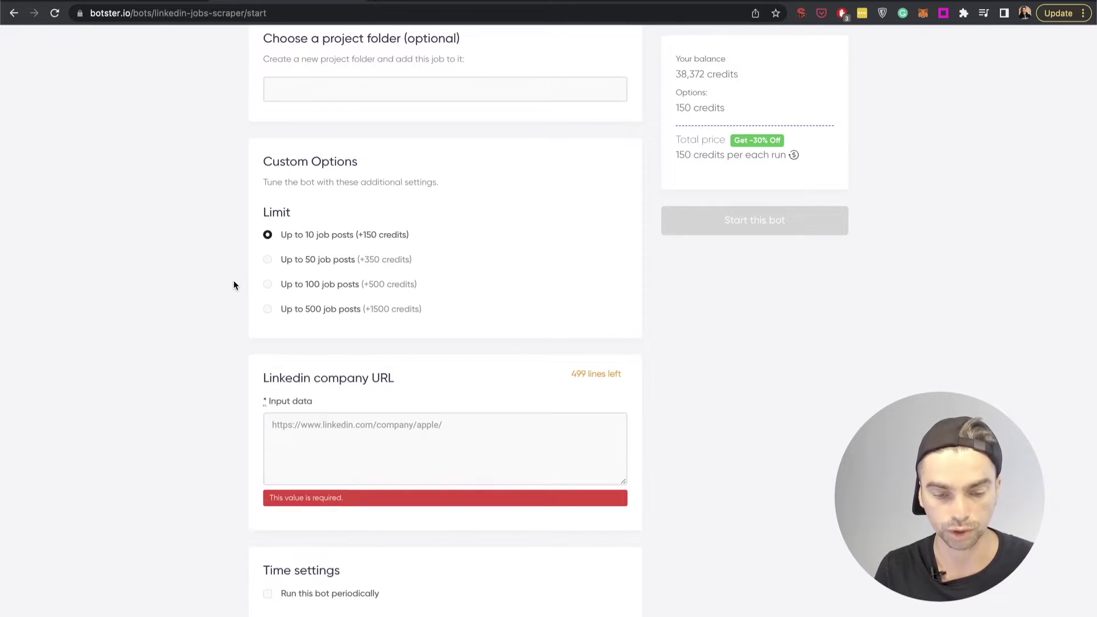
scroll(233, 280, down, 4)
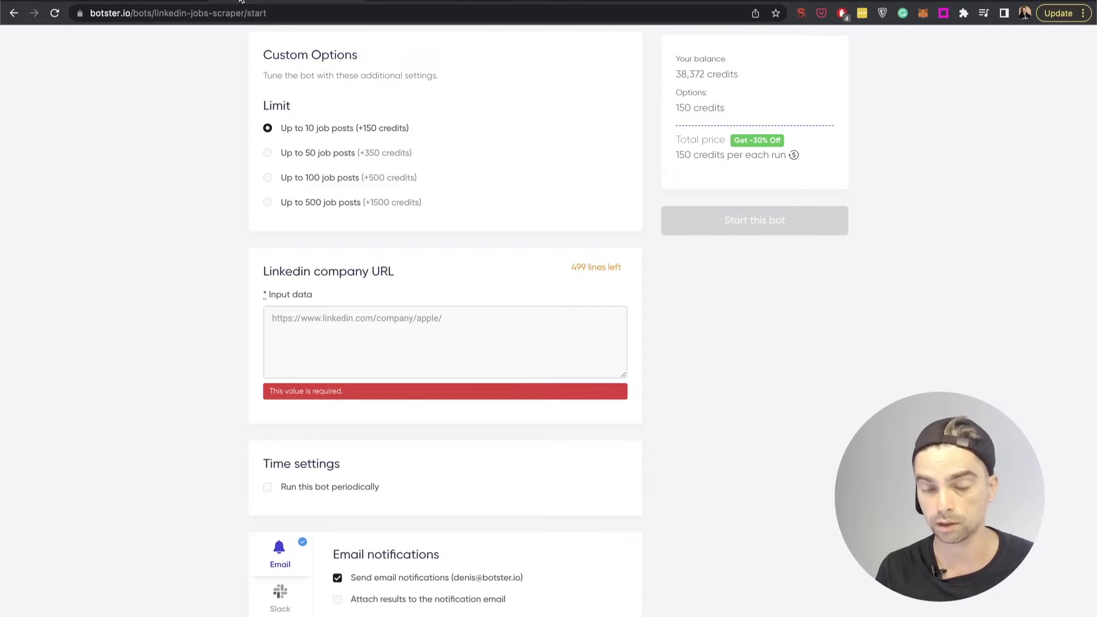
click(153, 3)
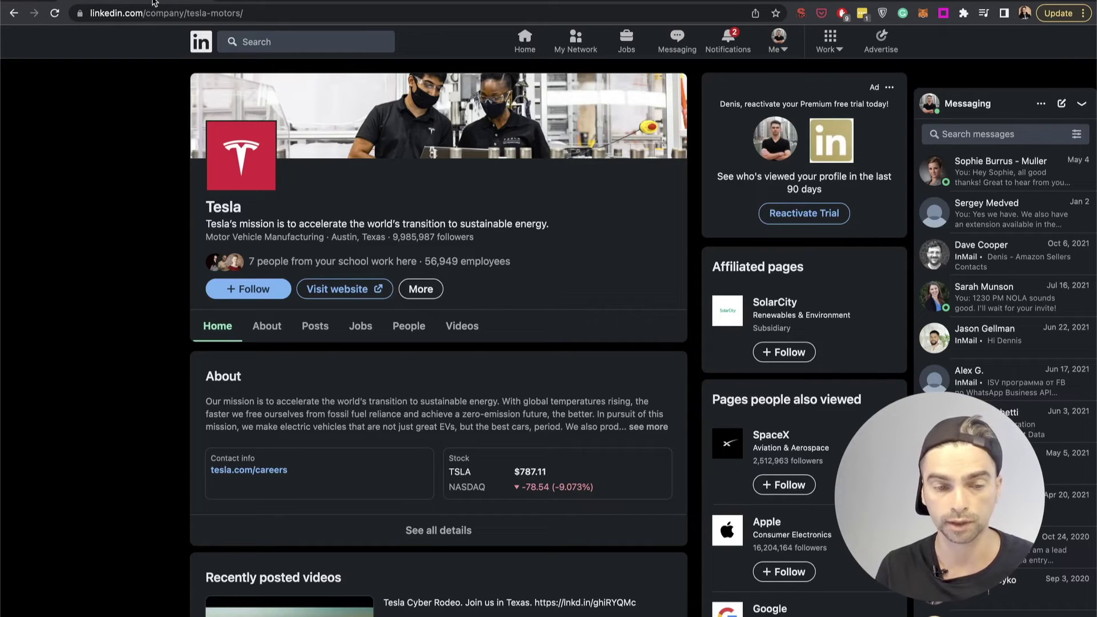
click(147, 14)
key(super+c)
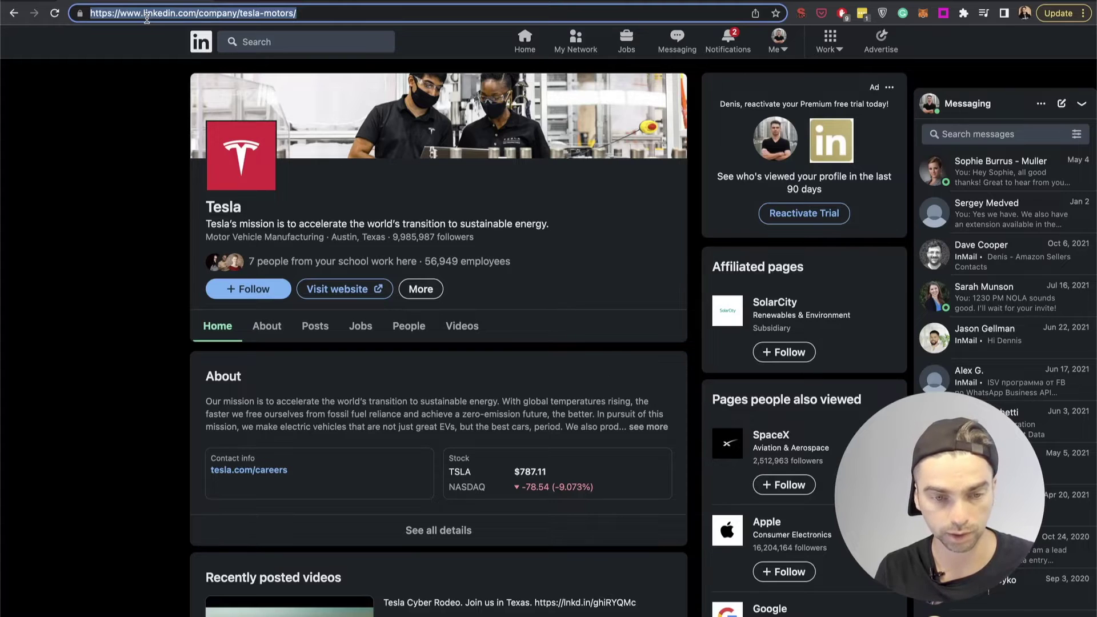
click(252, 3)
click(313, 341)
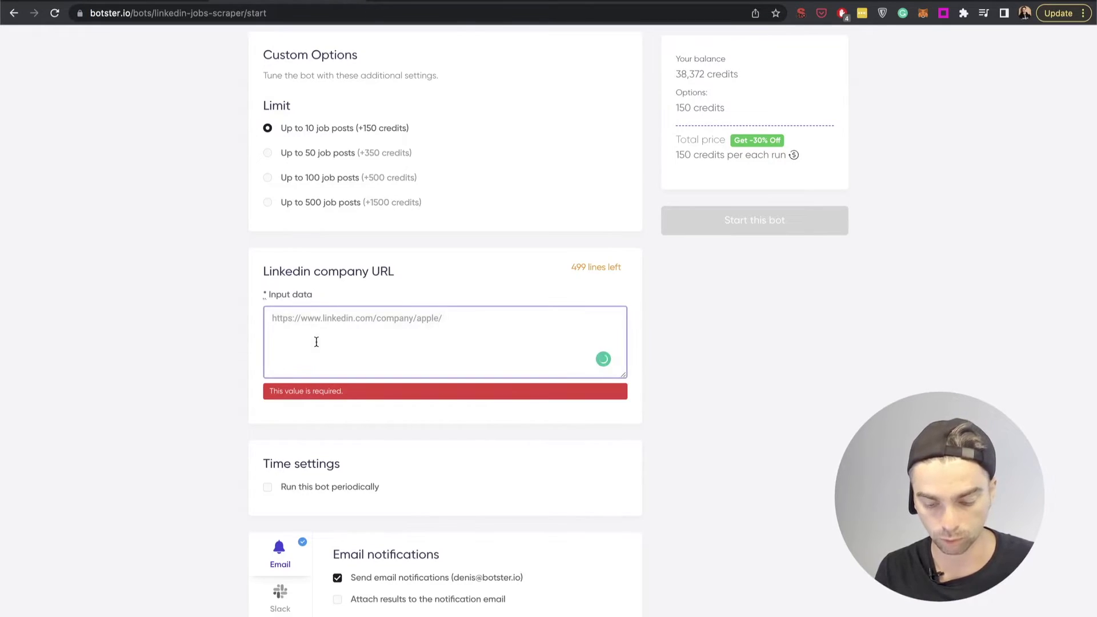
key(super+v)
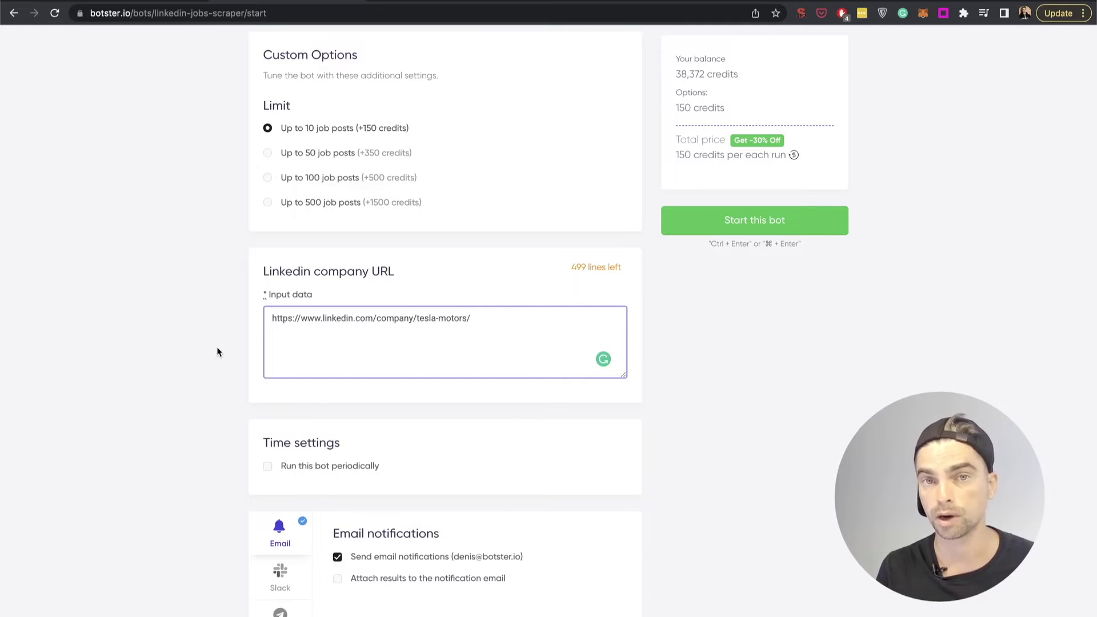
Try the periodic run option to preview its schedule and expiration settings, and switch it back off.
scroll(217, 351, down, 3)
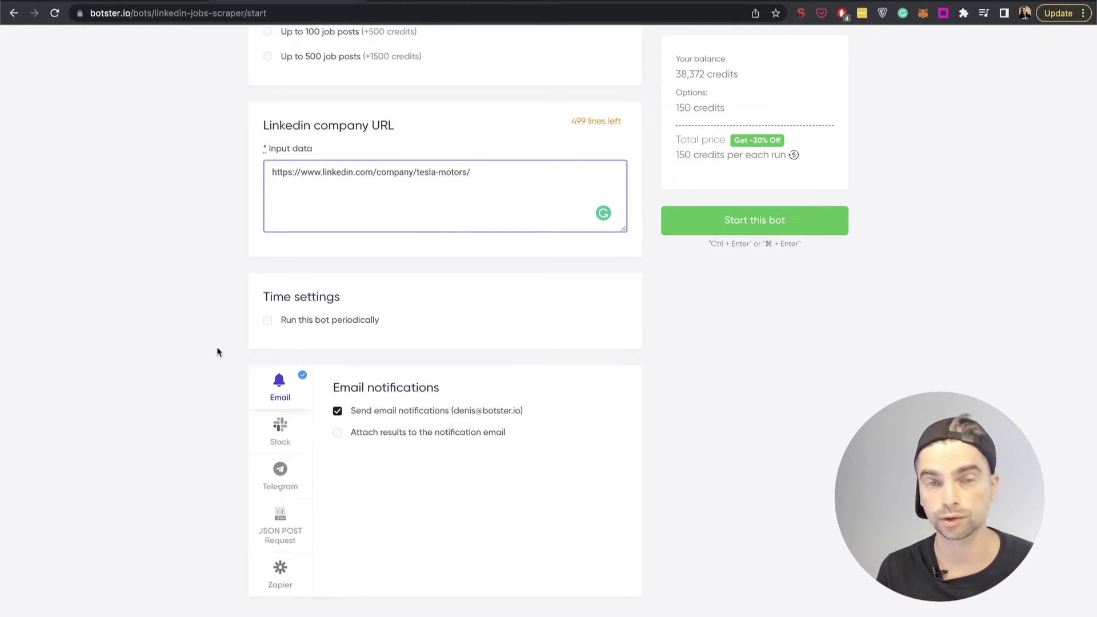
click(334, 325)
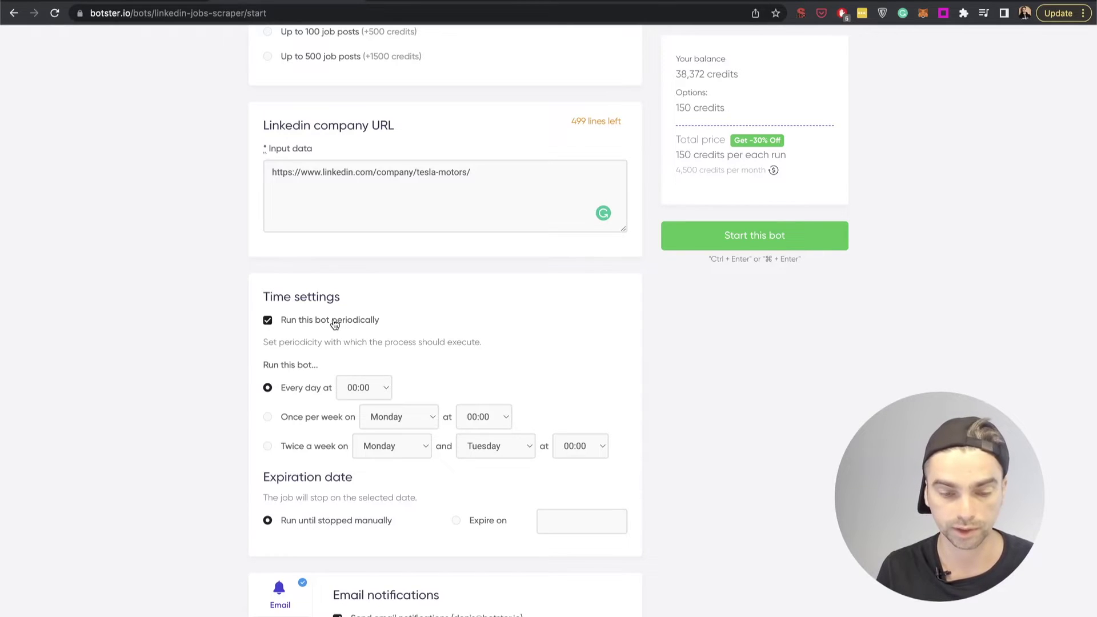
click(335, 324)
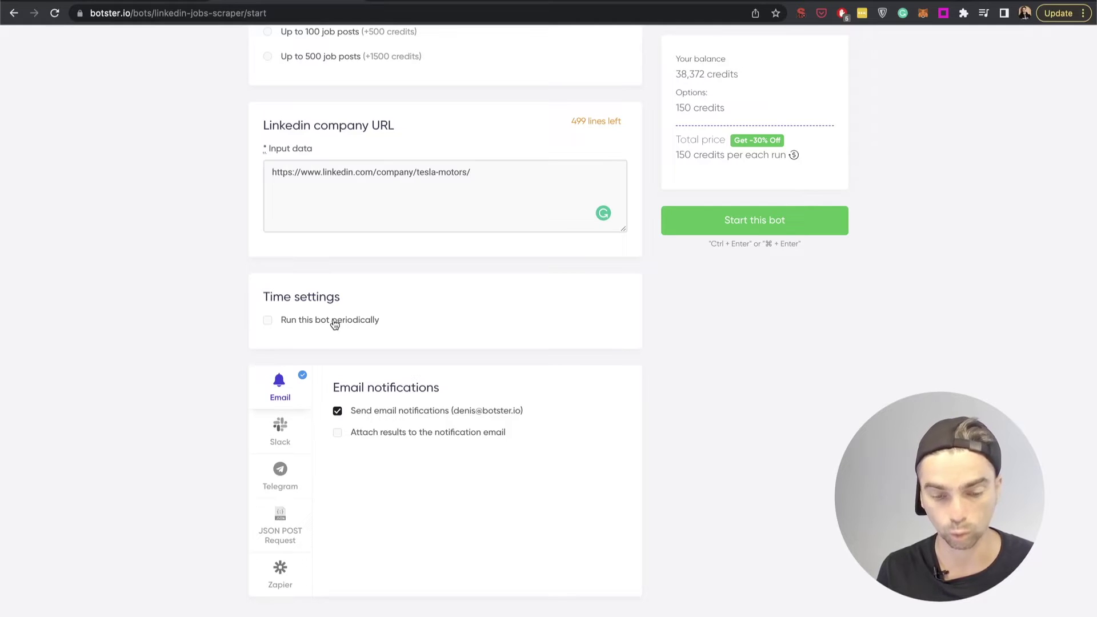
Try attaching results to the notification email and look through the Slack, JSON POST request and Zapier options.
scroll(335, 324, down, 2)
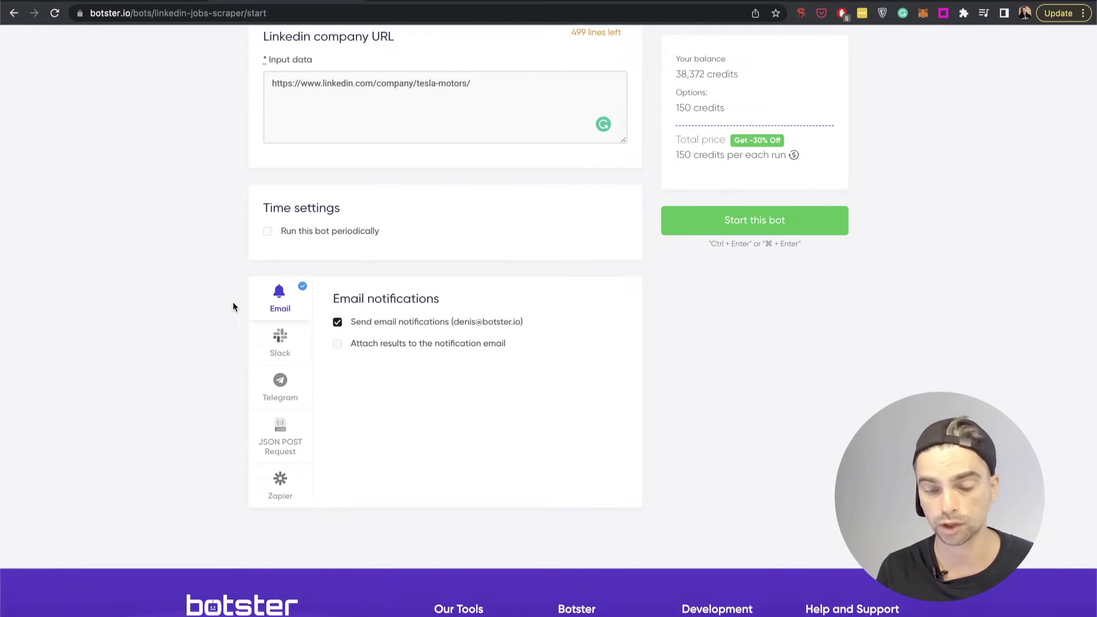
click(345, 346)
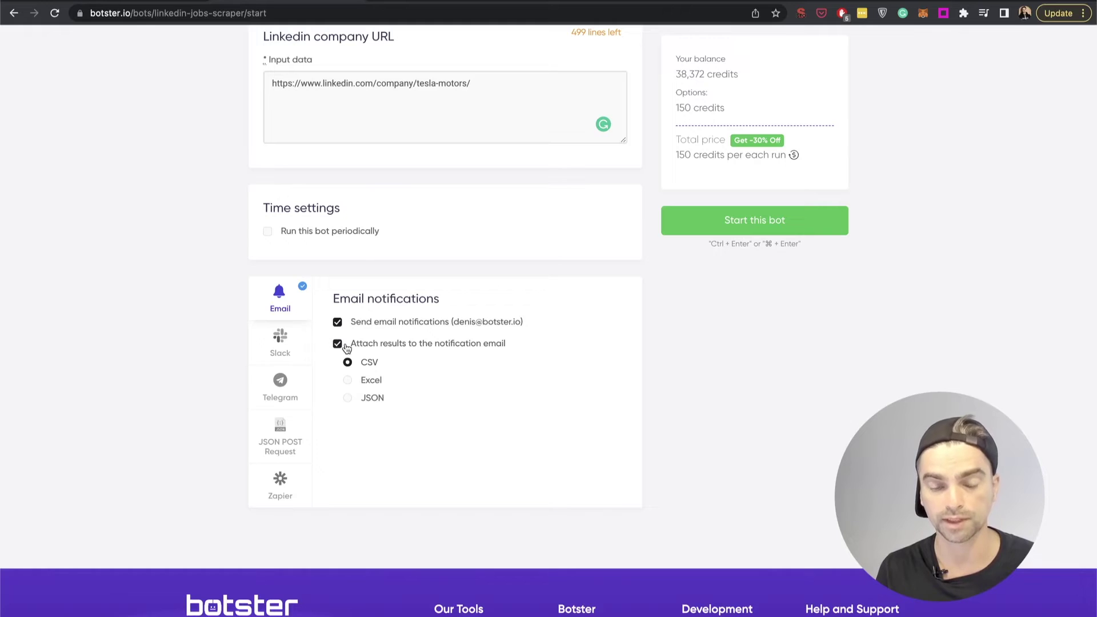
click(280, 342)
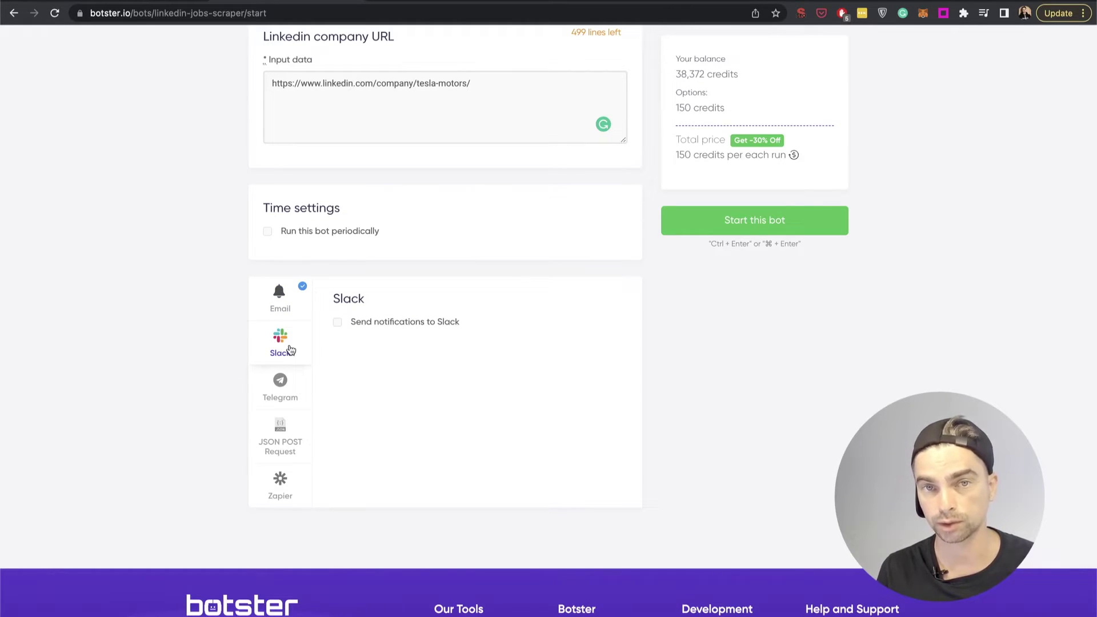
click(282, 444)
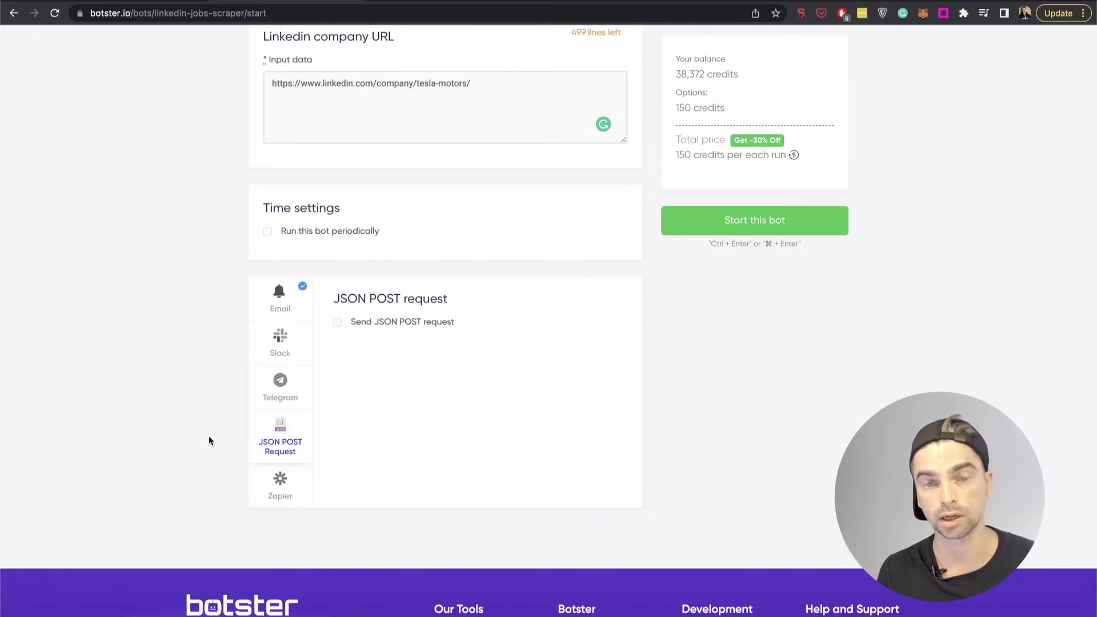
click(286, 479)
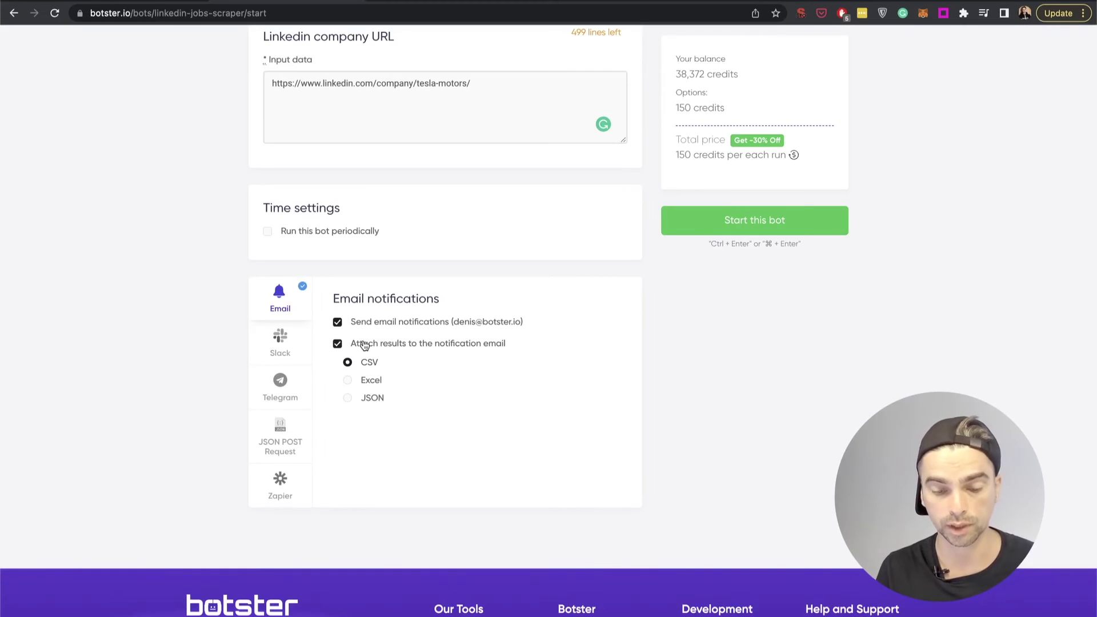
click(363, 345)
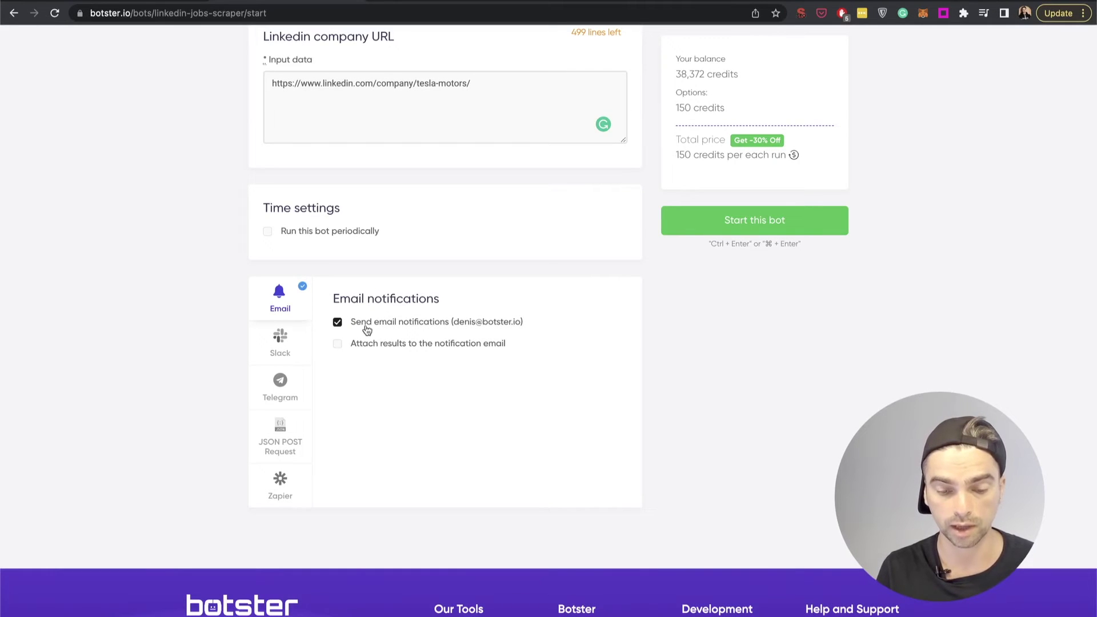
Turn off email notifications and start the bot with the Tesla job settings.
click(370, 321)
scroll(195, 285, up, 3)
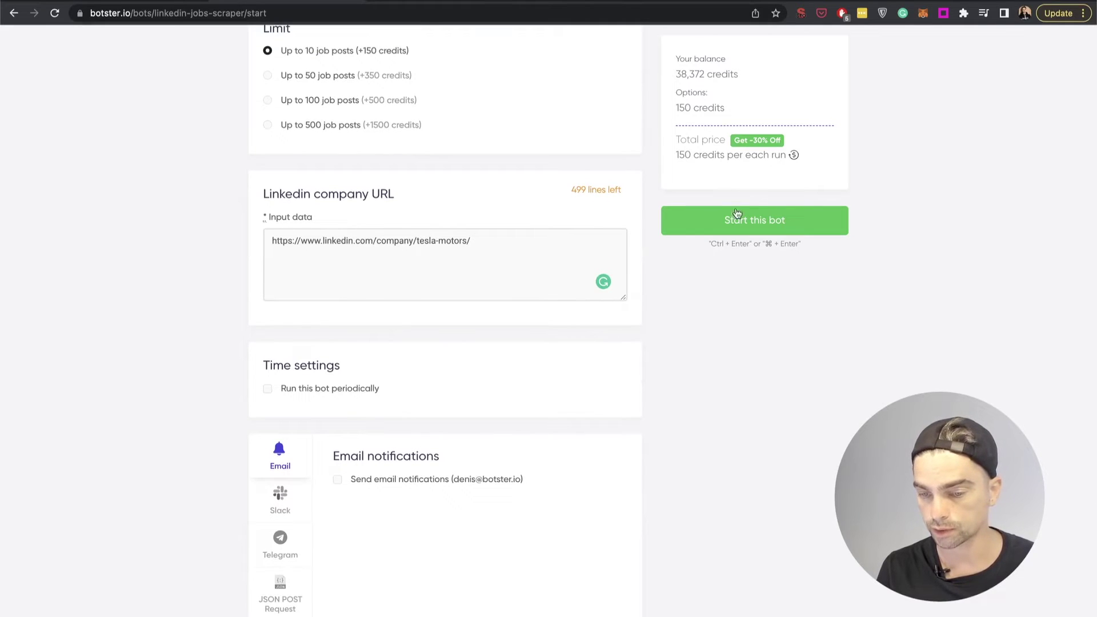
click(737, 220)
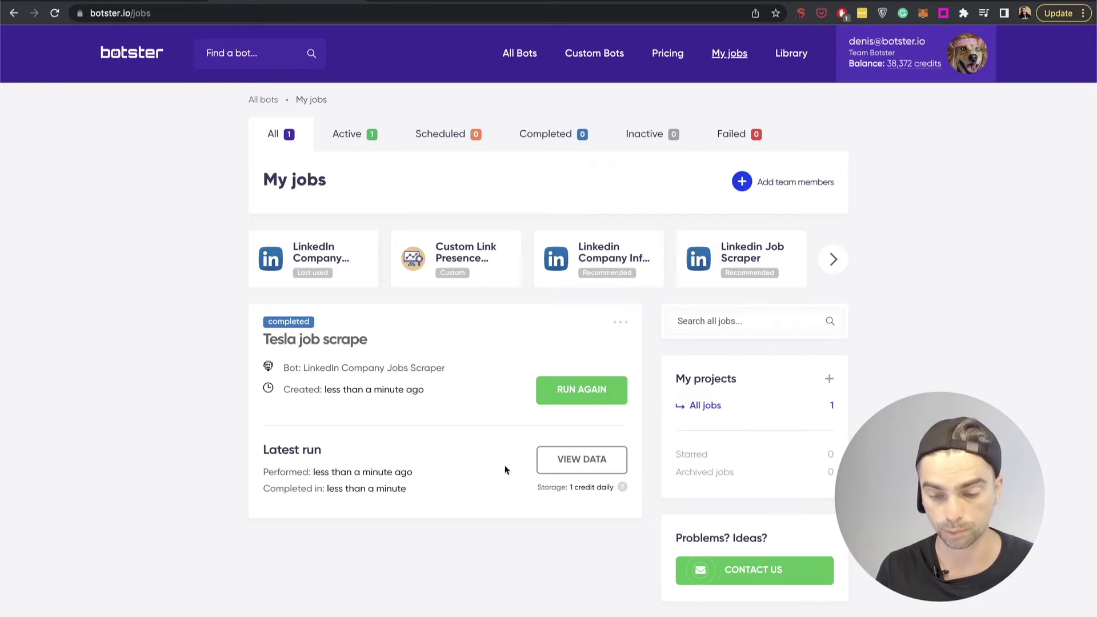
Open the collected data of the Tesla job scrape and examine all columns of the results table.
click(572, 460)
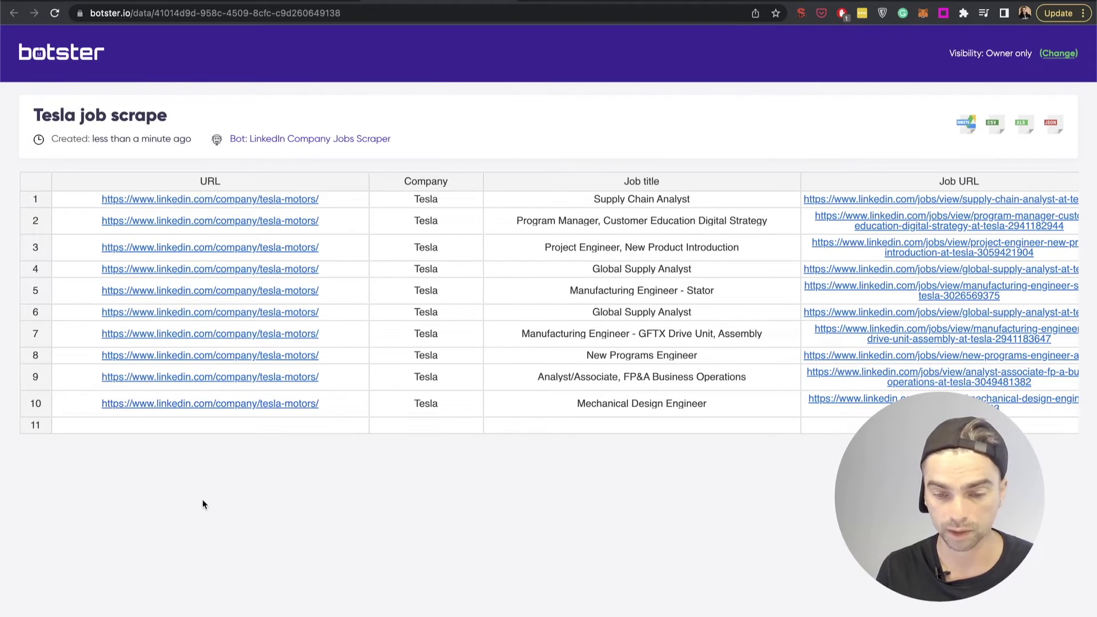
scroll(202, 500, right, 5)
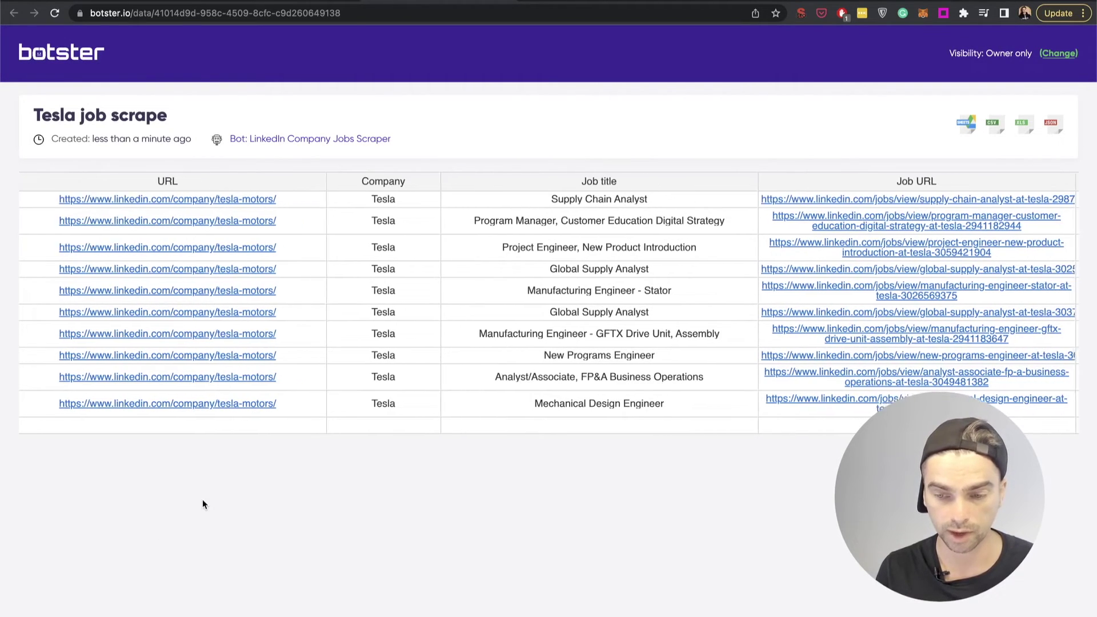
scroll(203, 499, right, 2)
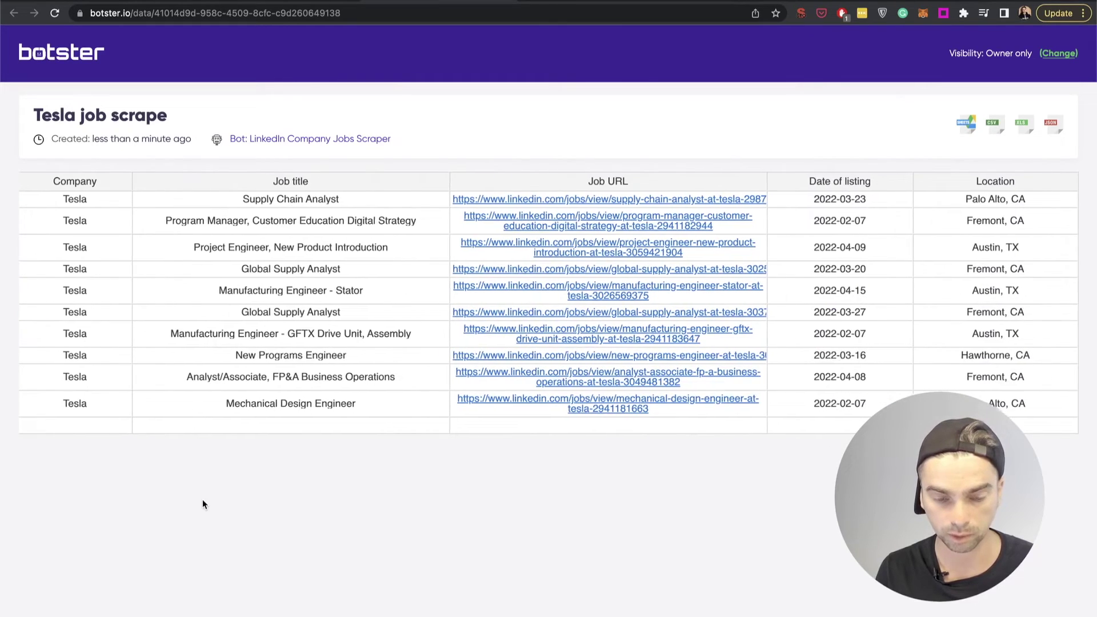
scroll(203, 499, left, 10)
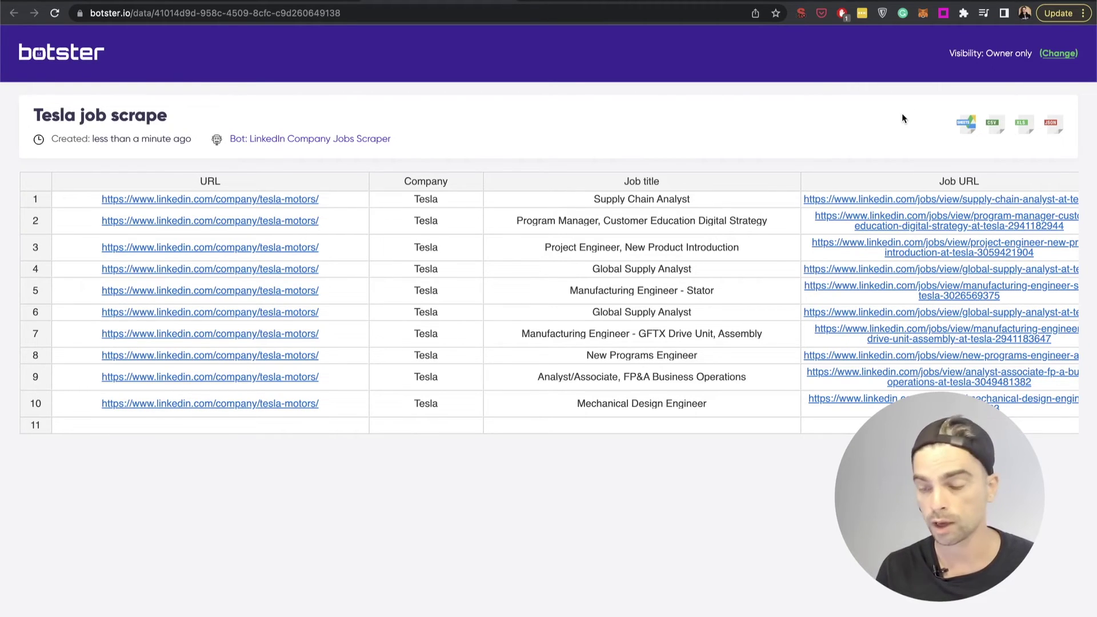
Change the visibility of the Tesla job scrape results to anyone with the link.
click(1058, 54)
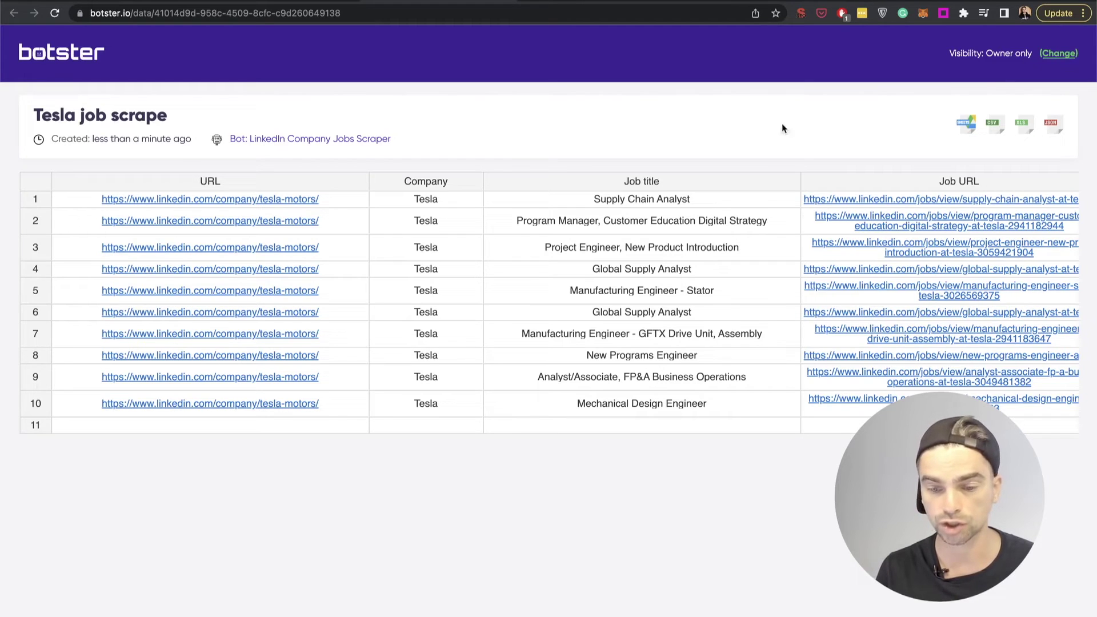
click(613, 346)
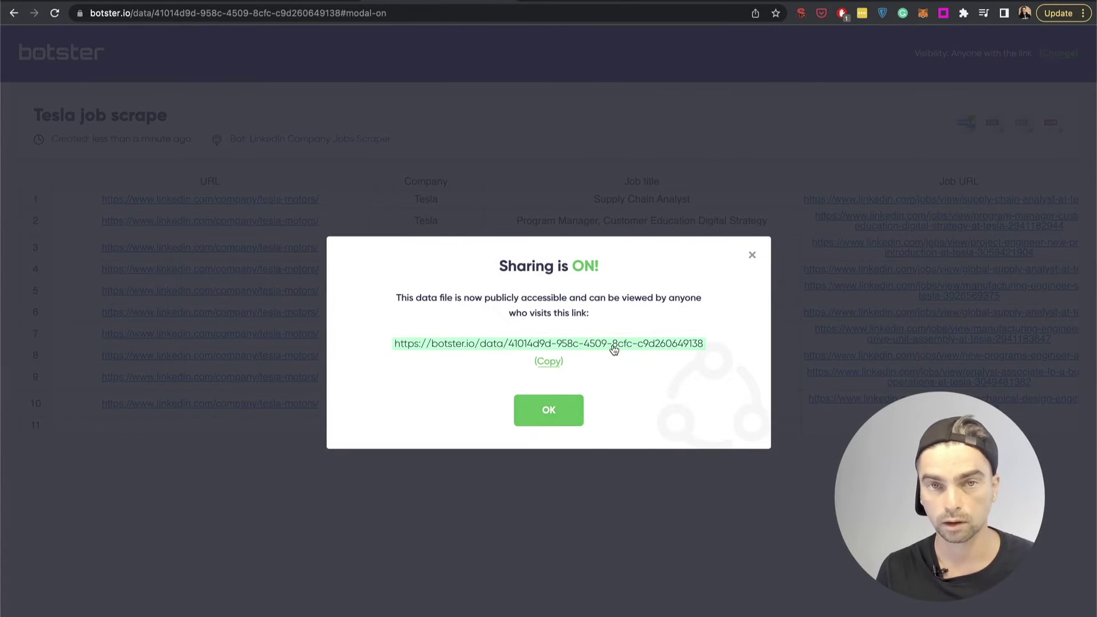
click(547, 416)
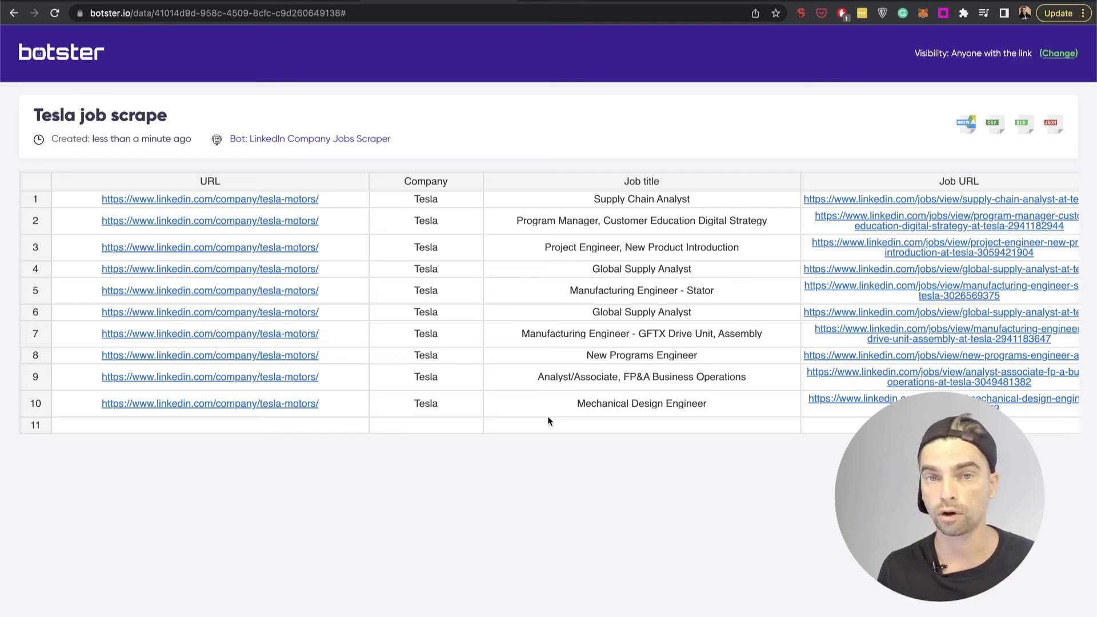
Copy the last four job URLs from the Tesla job scrape results, from the GFTX Drive Unit job through Mechanical Design Engineer.
scroll(547, 419, right, 5)
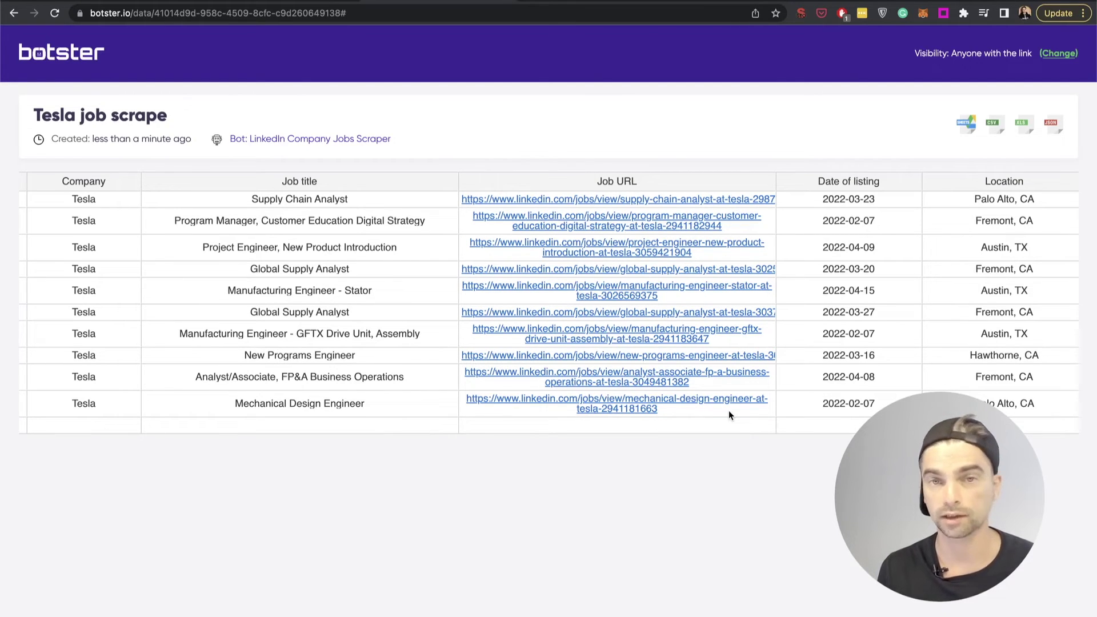
drag(729, 410, 713, 315)
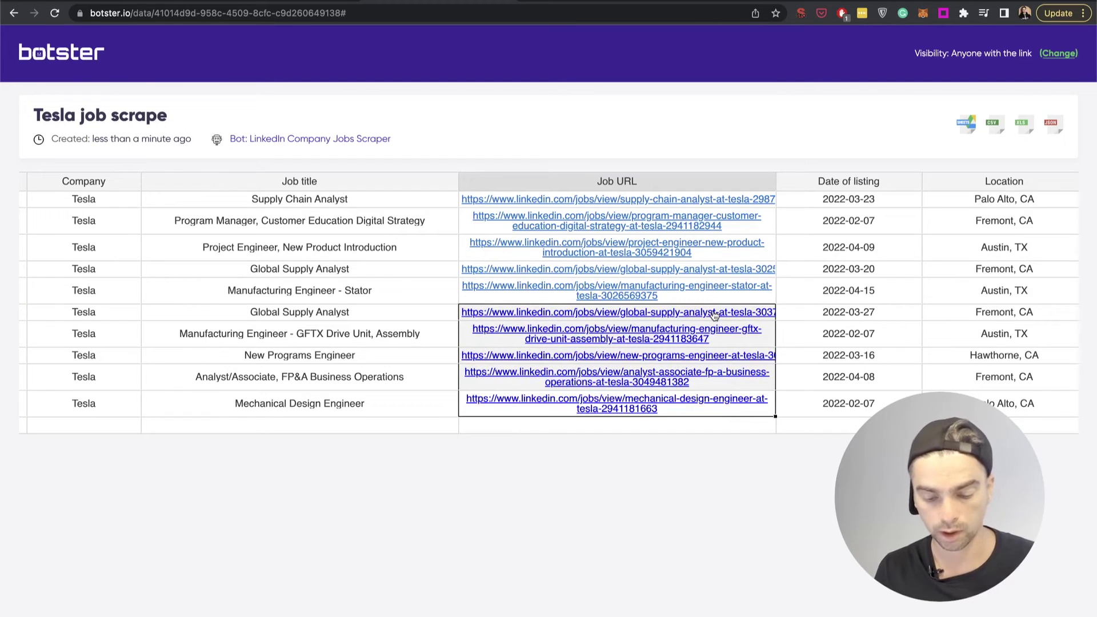
drag(724, 412, 718, 326)
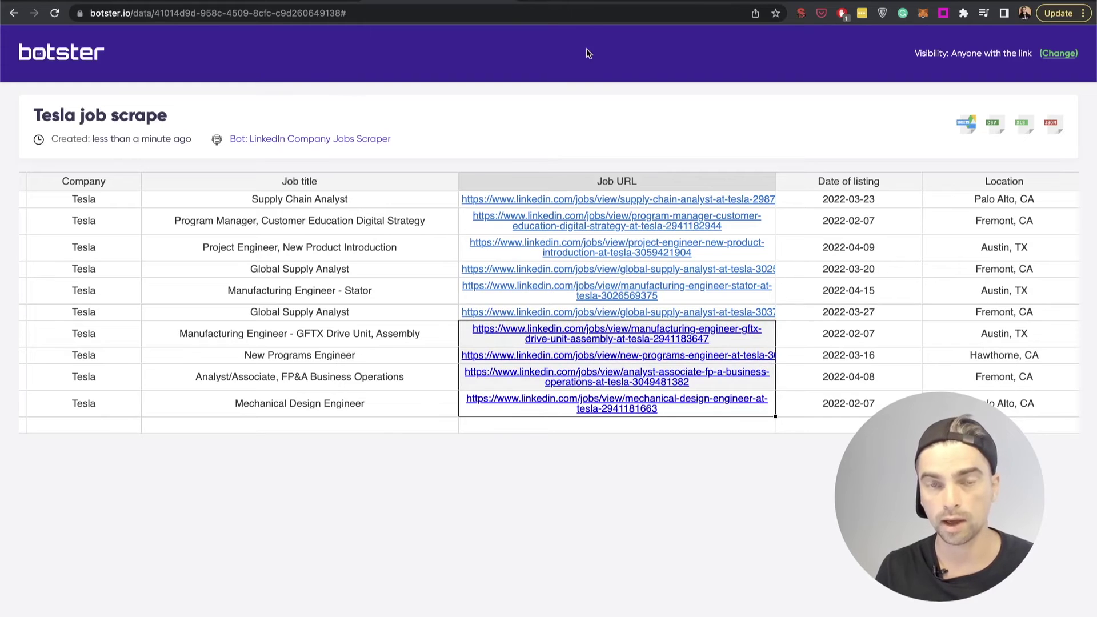
Switch to the Linkedin Job Scraper page, review the bot's description and instructions, and open its start form.
key(ctrl+Tab)
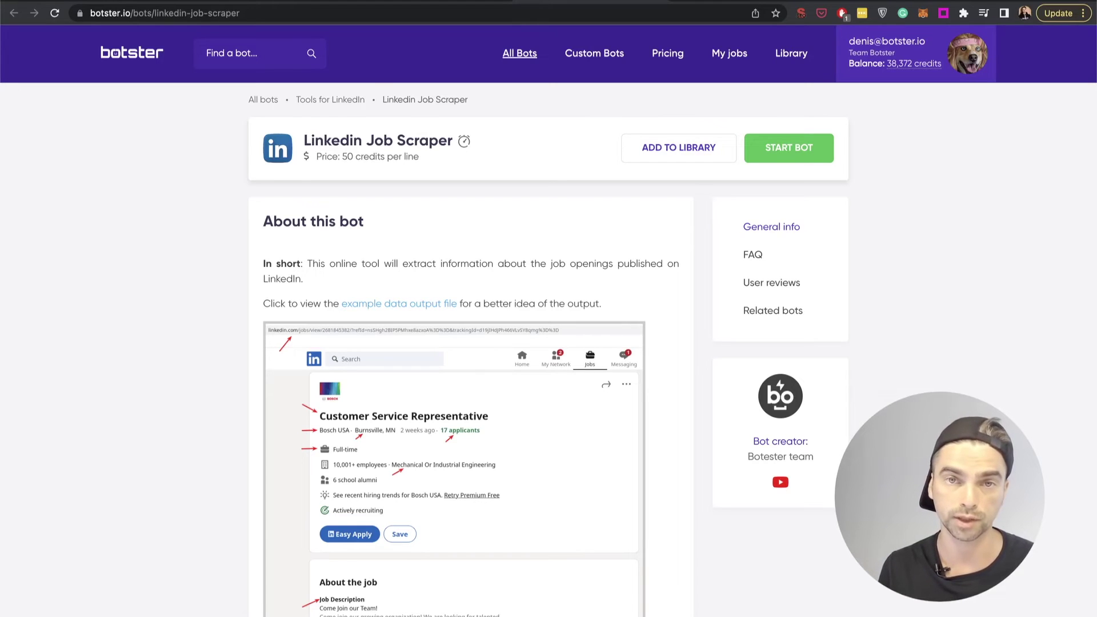
scroll(200, 225, down, 8)
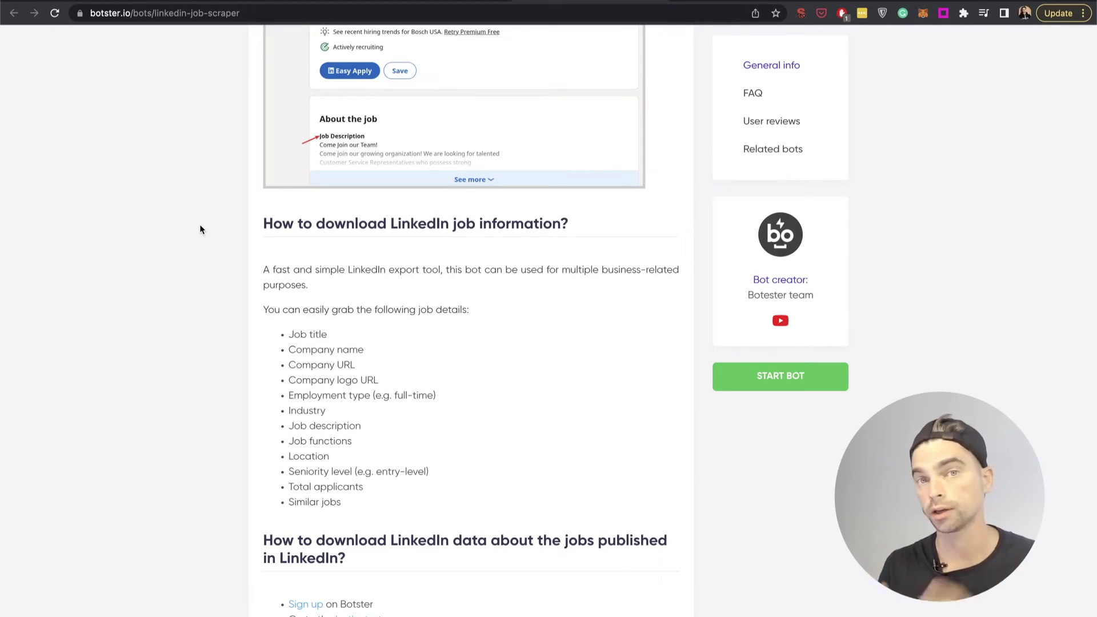
scroll(200, 227, down, 9)
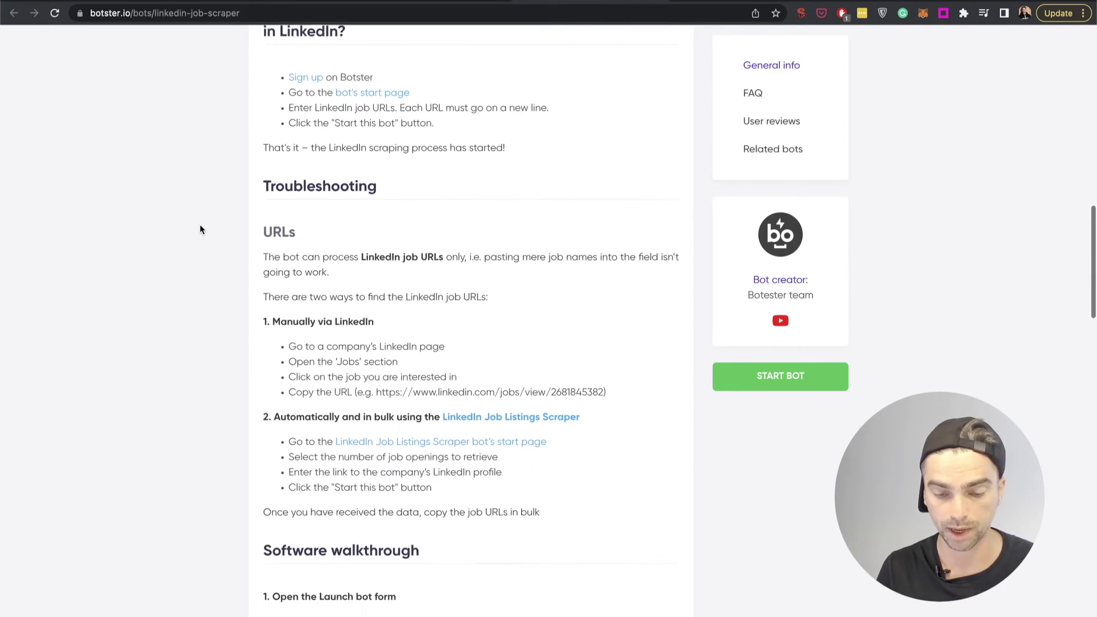
scroll(200, 230, up, 15)
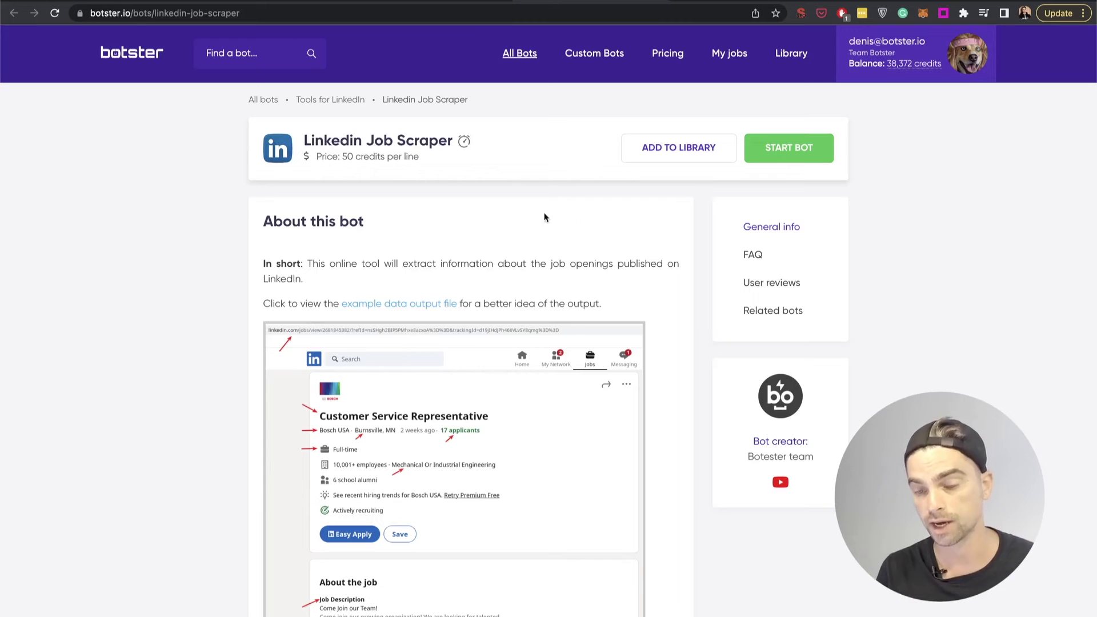
click(806, 164)
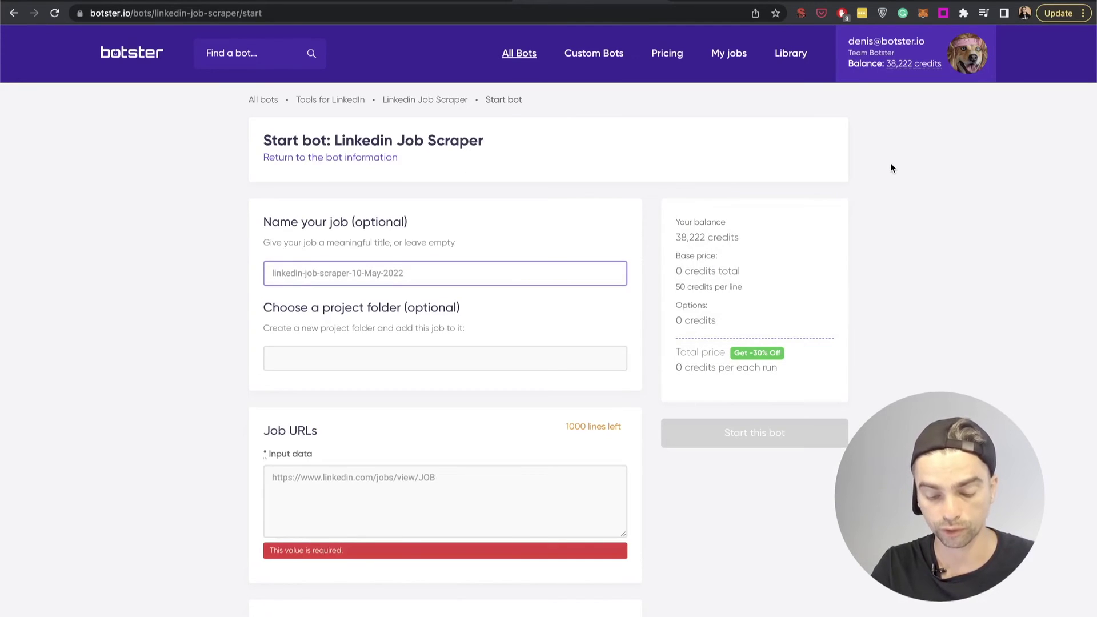
Start the bot as a job named "Tesla 4 jobs scrape" with the four copied job URLs as input data.
text(Tesla 4 jobs scrape)
click(485, 475)
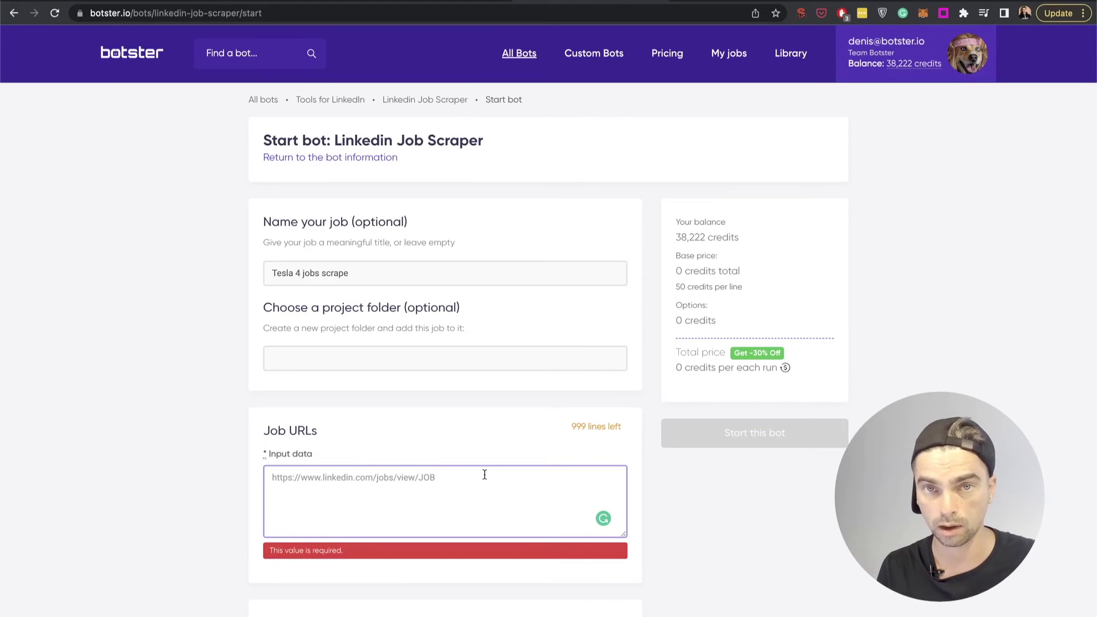
key(super+v)
scroll(195, 463, down, 5)
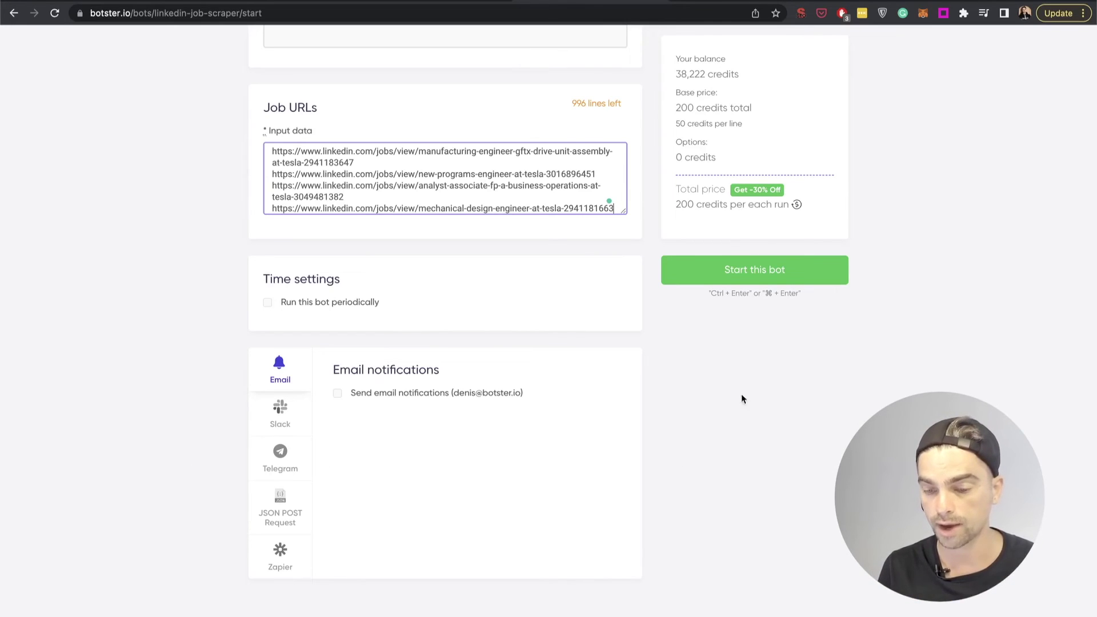
click(772, 279)
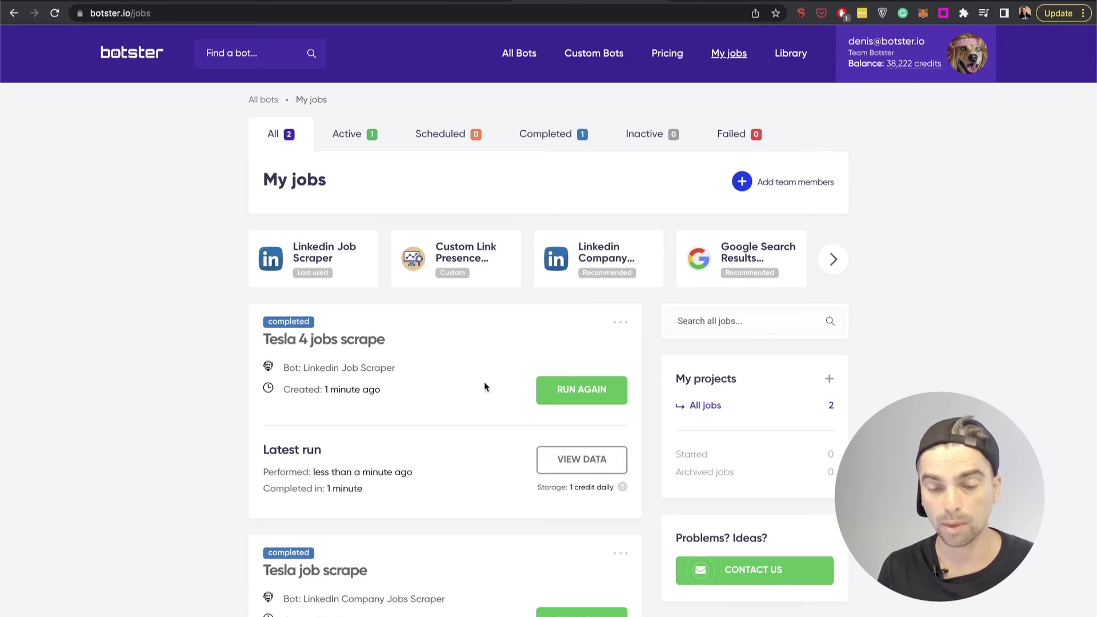
click(621, 322)
click(621, 323)
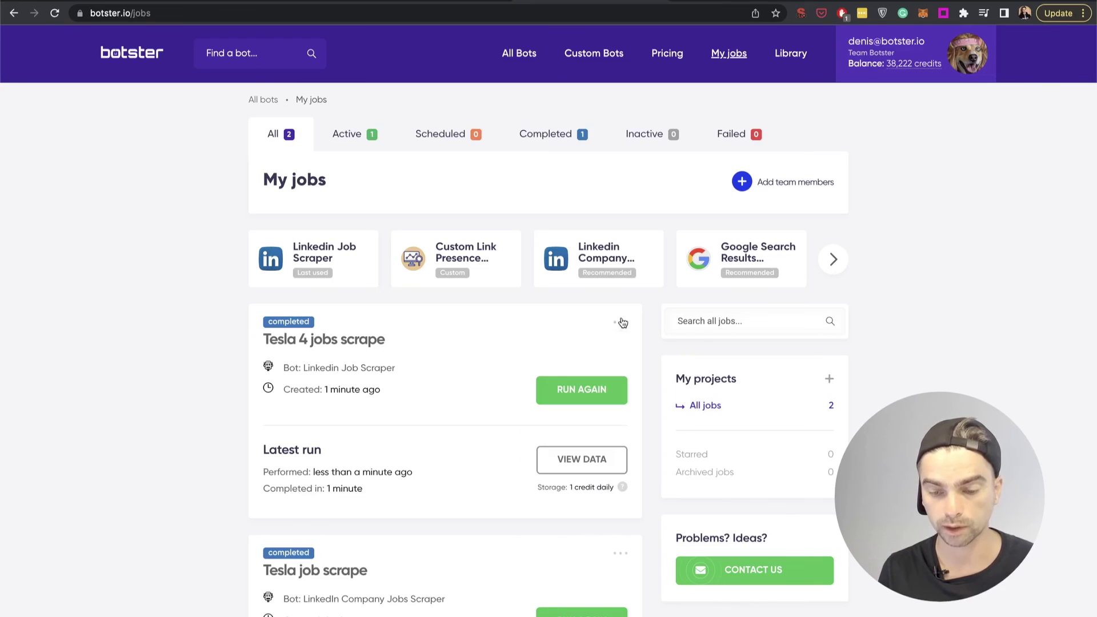
click(622, 323)
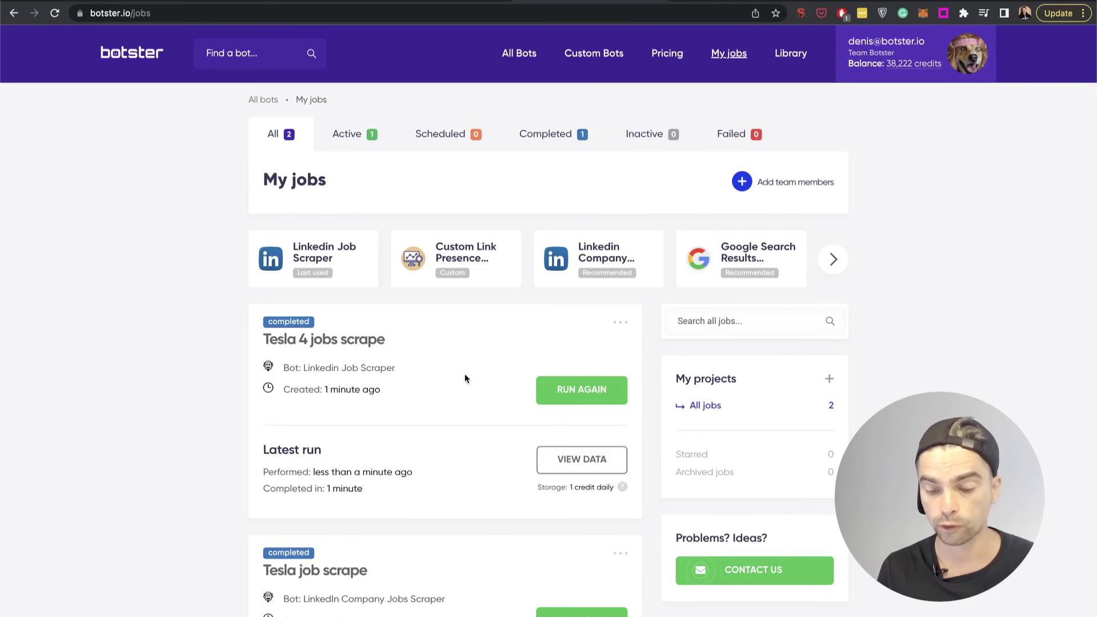
Open the collected data of the Tesla 4 jobs scrape and examine the columns from job title through total applicants.
click(569, 460)
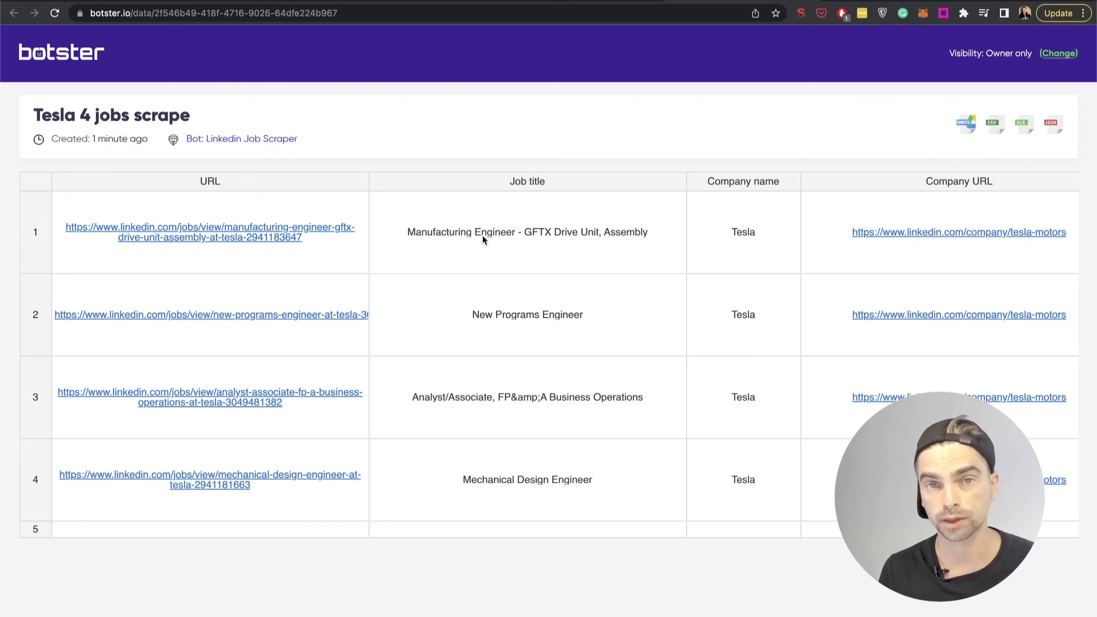
scroll(482, 234, right, 10)
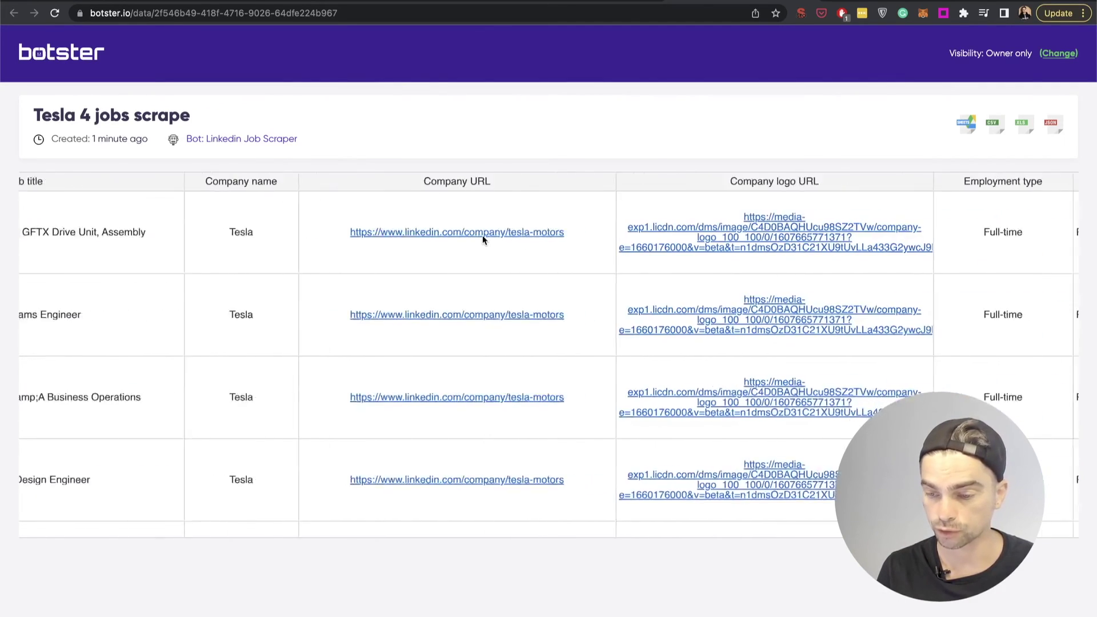
scroll(482, 234, right, 3)
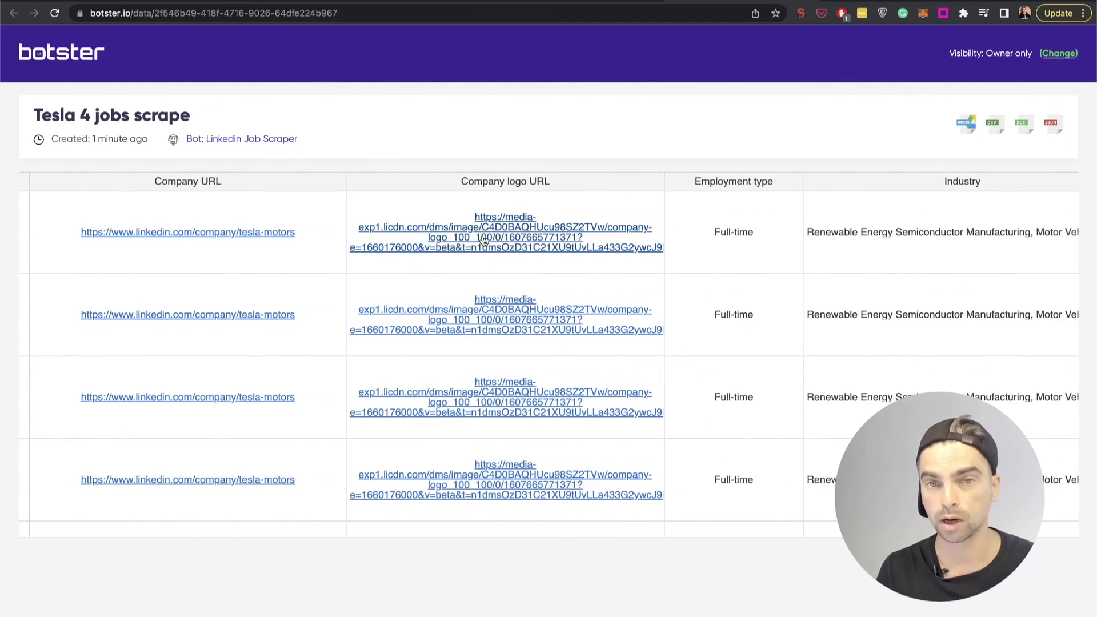
scroll(483, 238, right, 5)
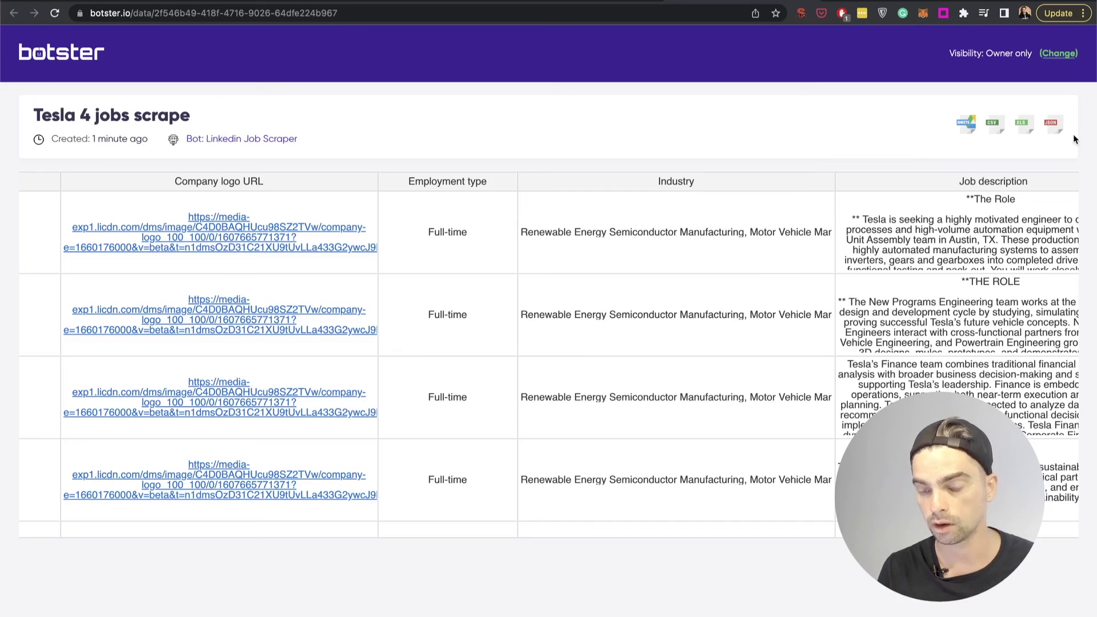
scroll(633, 479, right, 10)
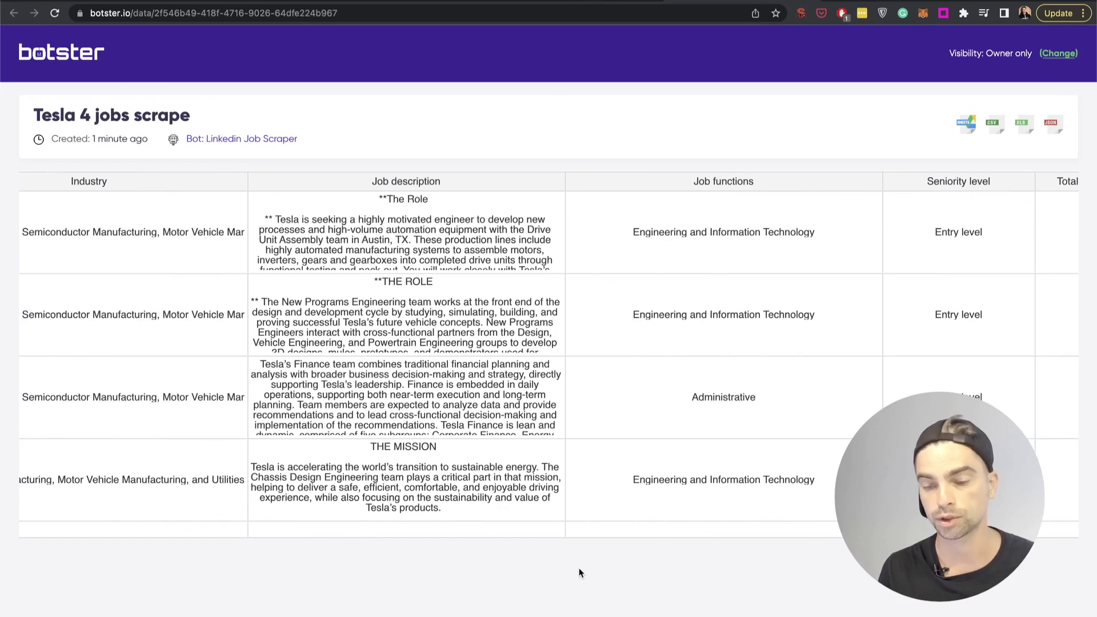
scroll(578, 568, right, 2)
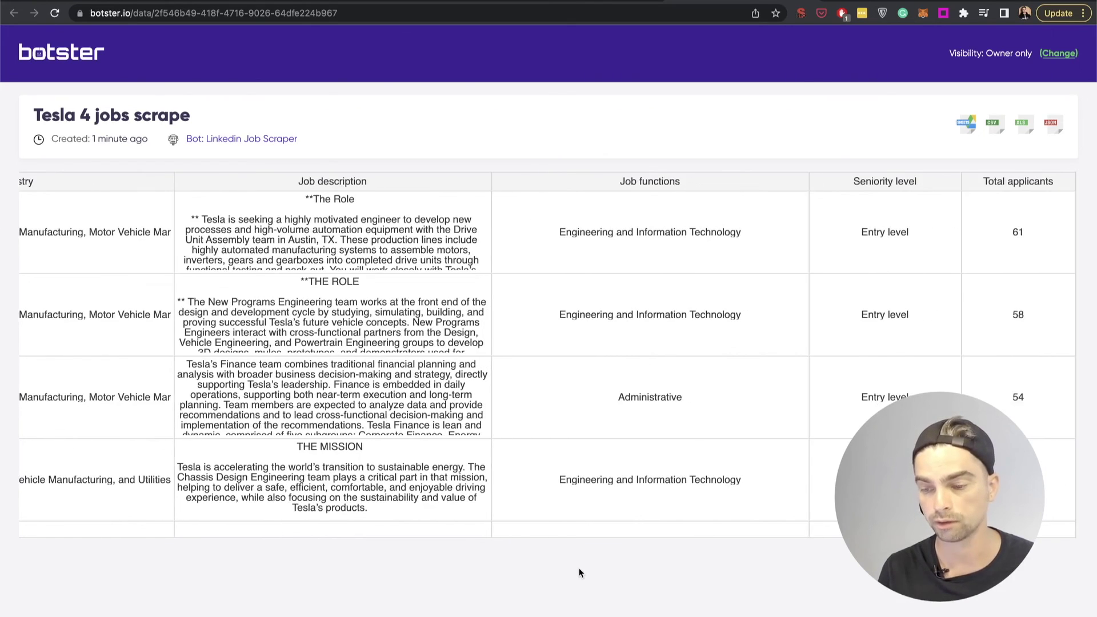
scroll(579, 568, left, 1)
scroll(578, 568, left, 10)
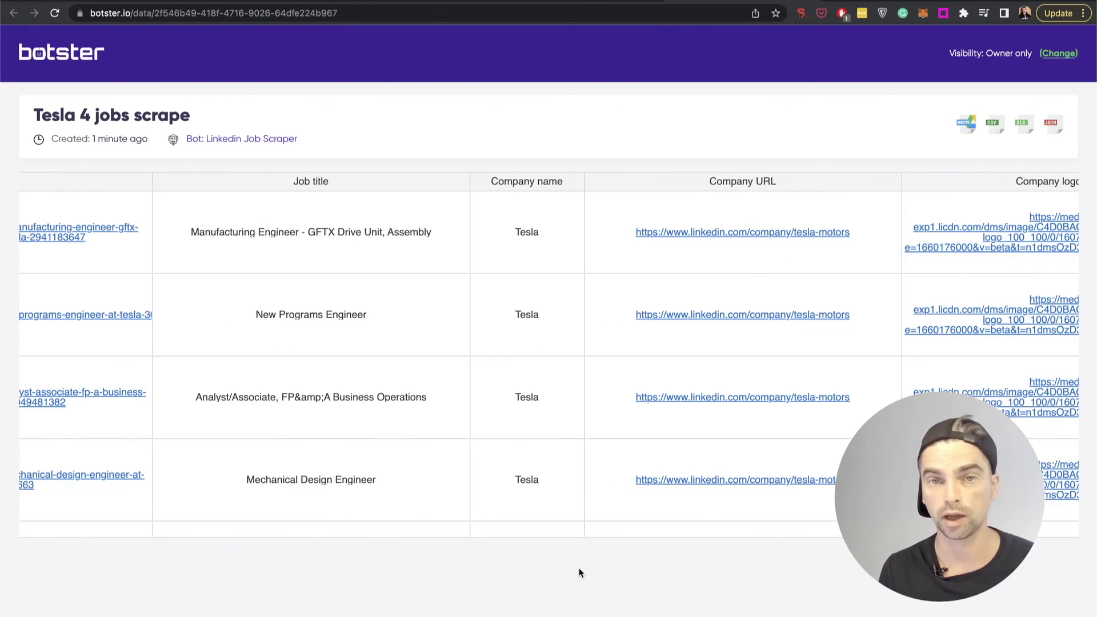